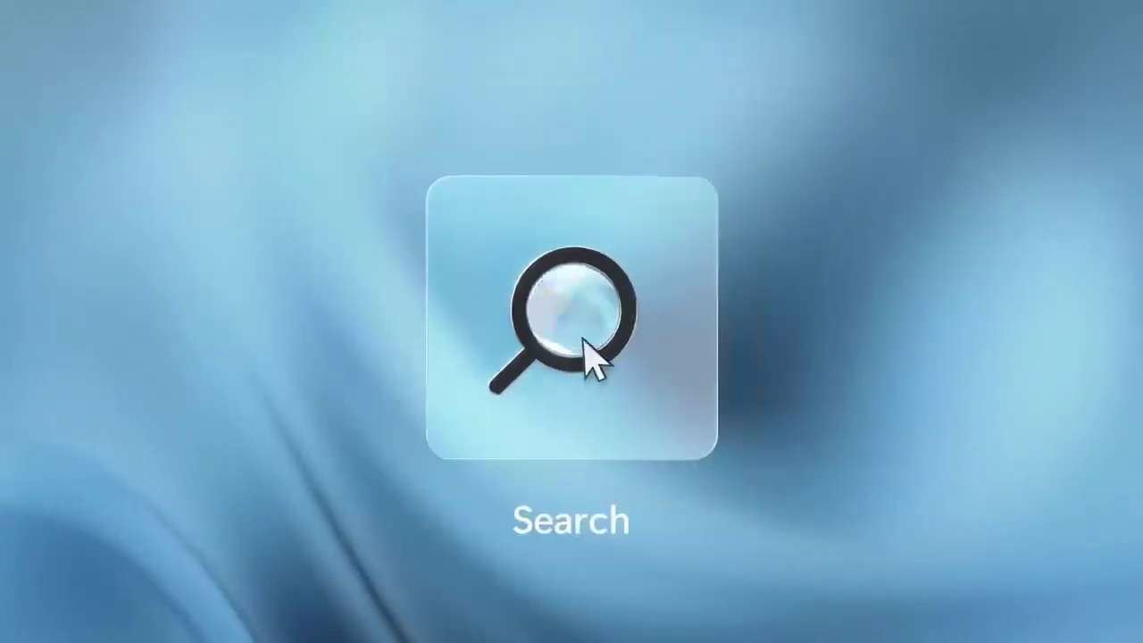
click(587, 357)
text(settings)
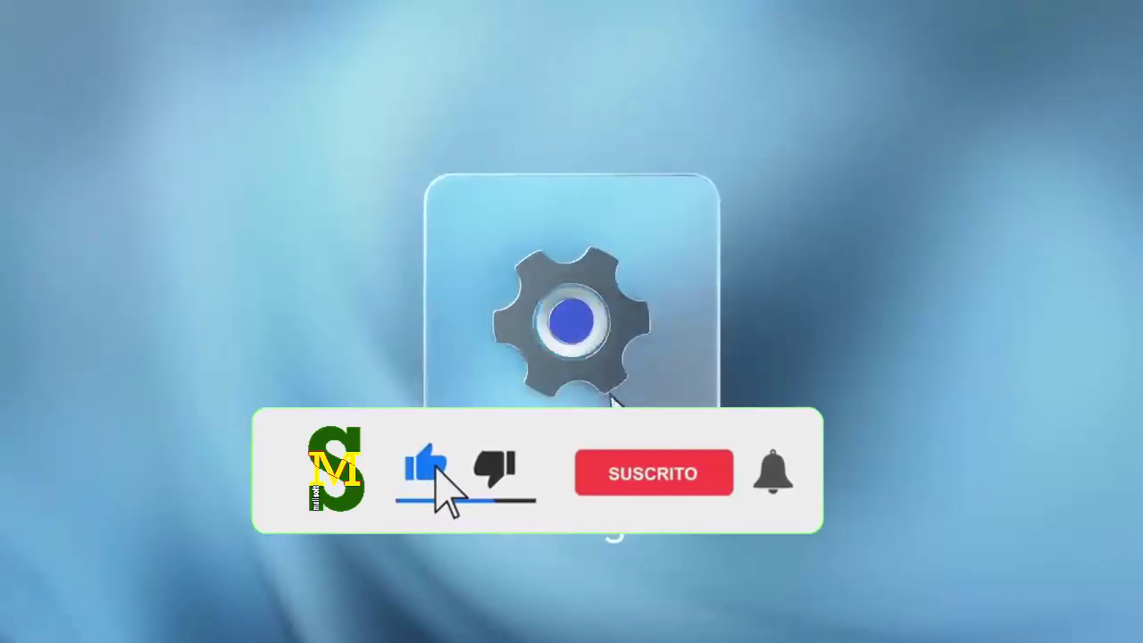
click(602, 365)
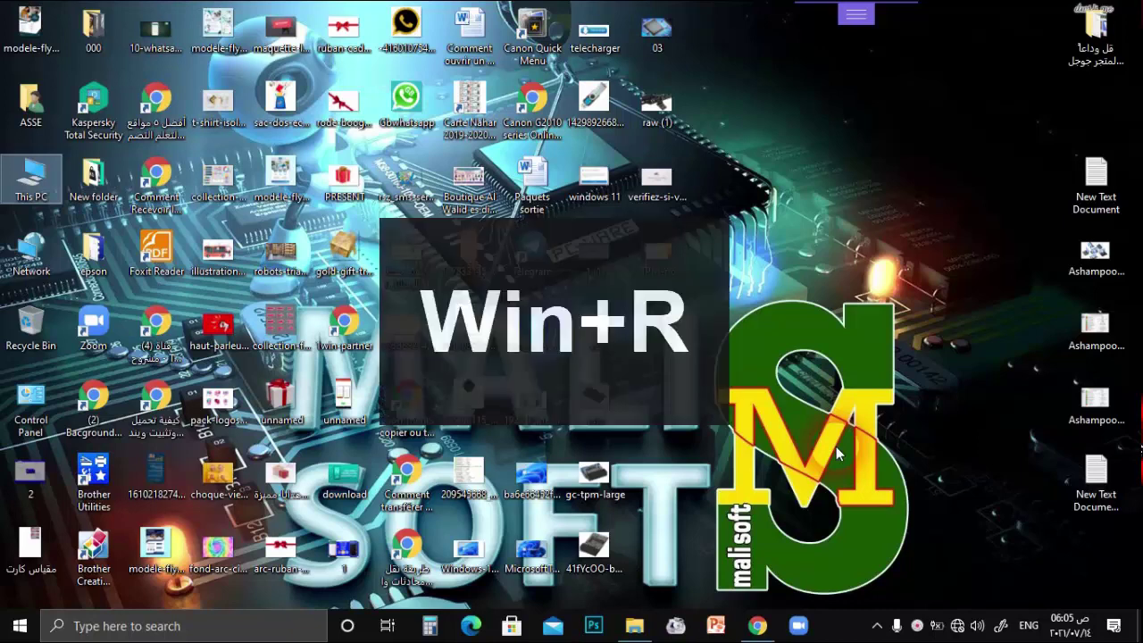
- Run tpm.msc to check the computer's TPM status and specification version, and close the TPM management console
key(super+r)
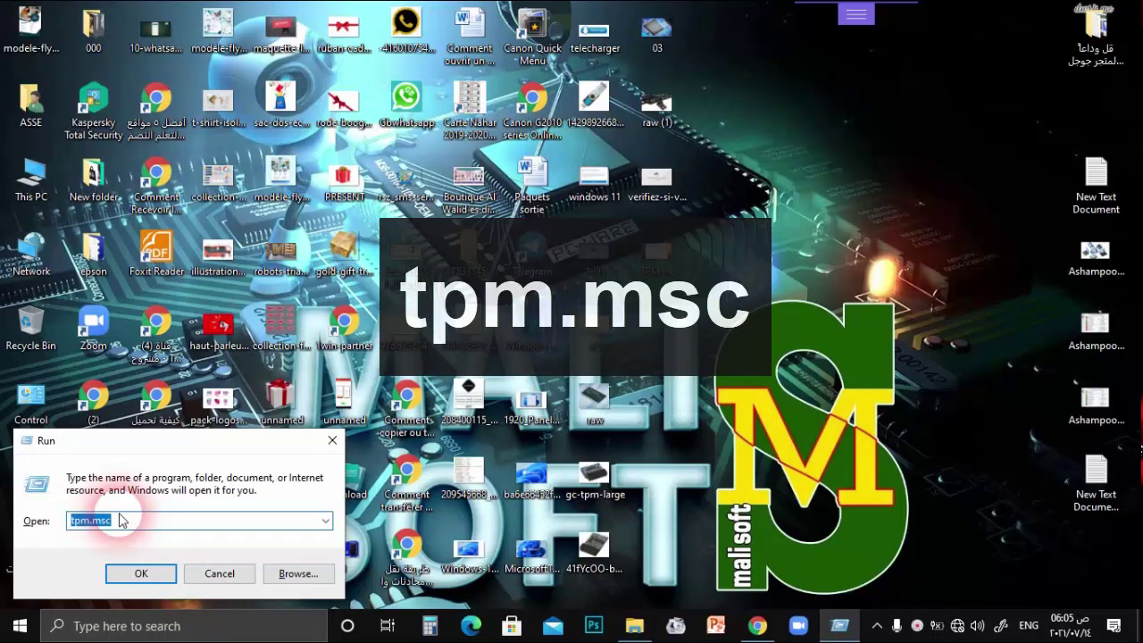
key(Return)
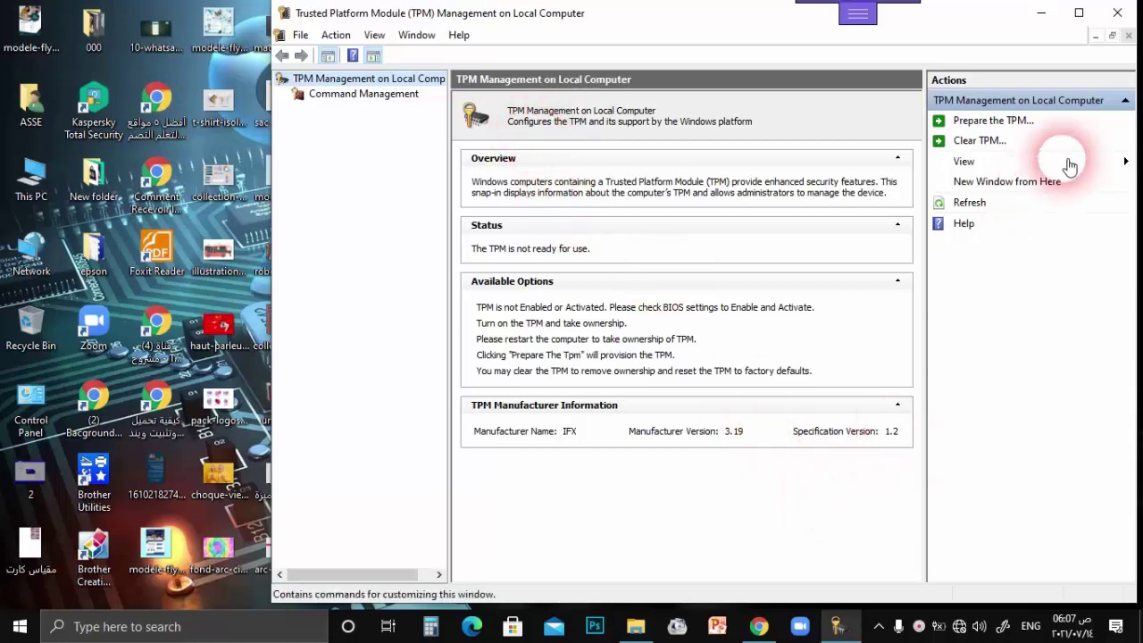
click(1117, 12)
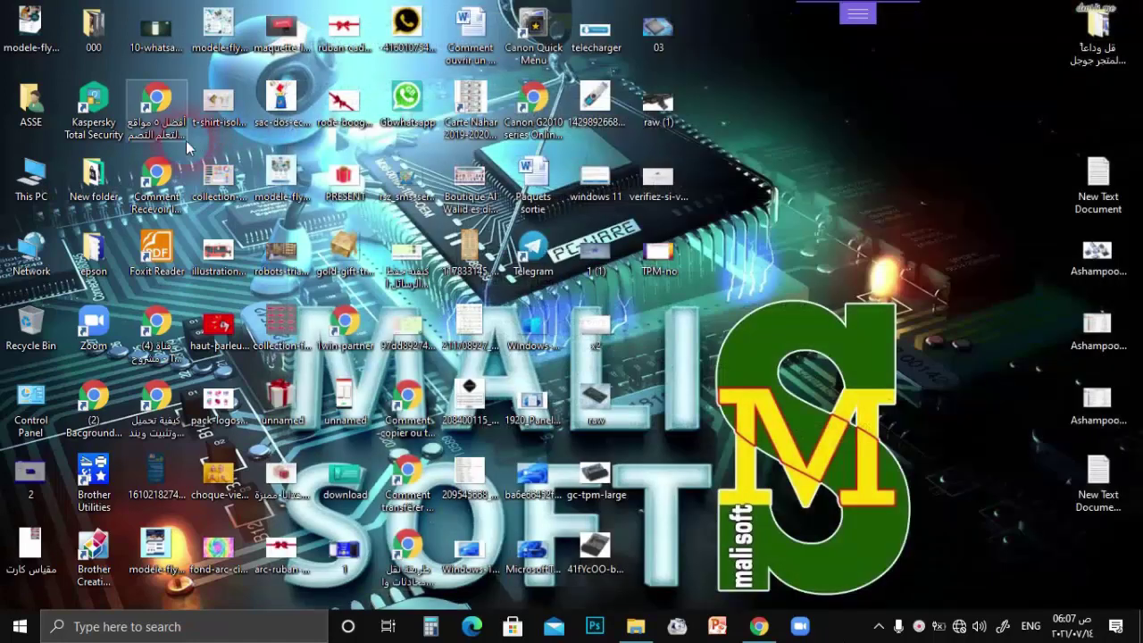
- Inspect the security devices in Device Manager through Computer Management for a Trusted Platform Module, and close the console
right_click(40, 180)
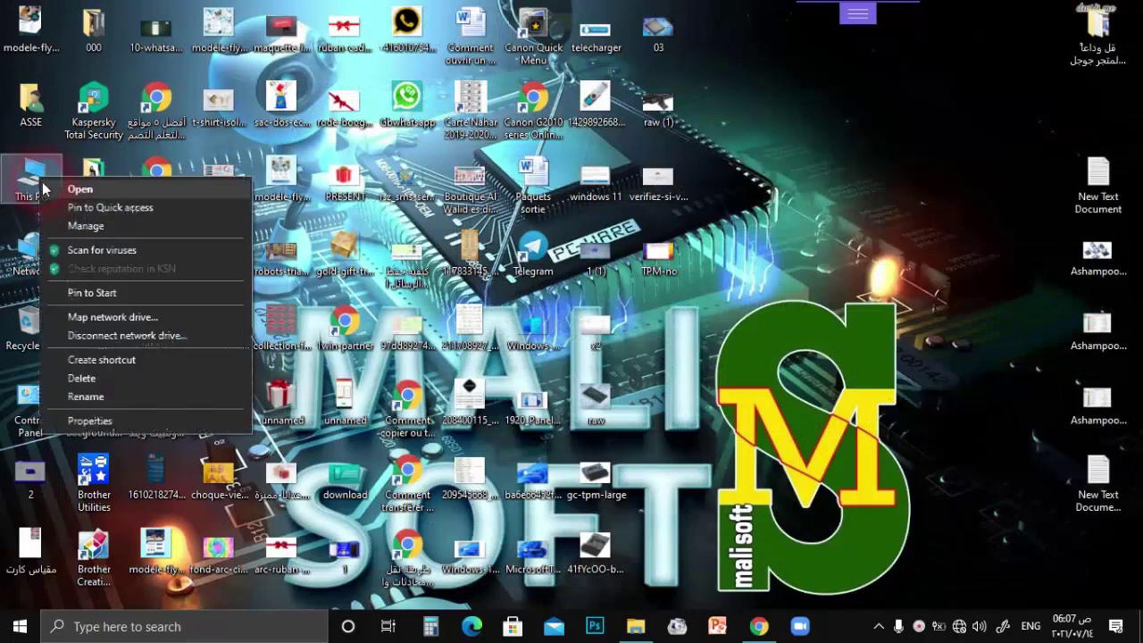
click(93, 226)
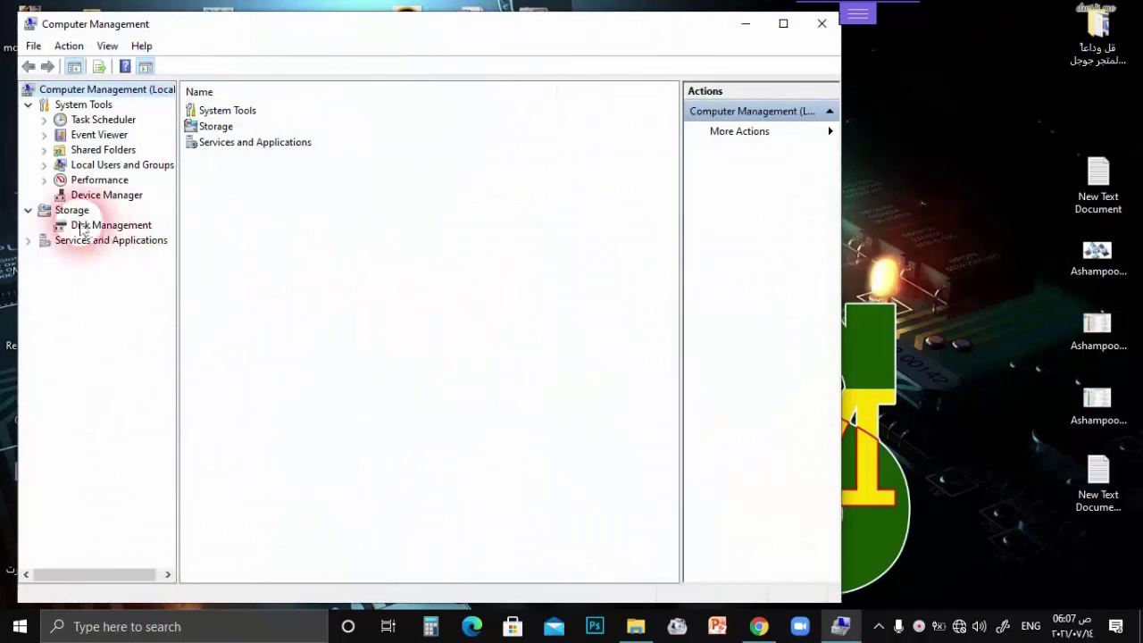
click(125, 198)
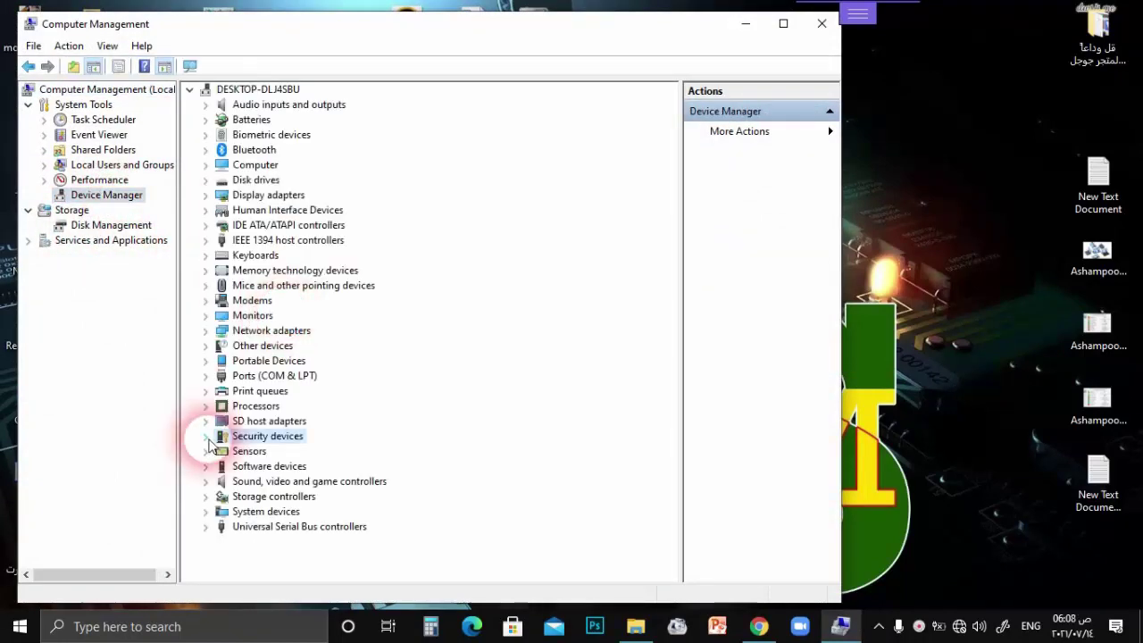
click(206, 437)
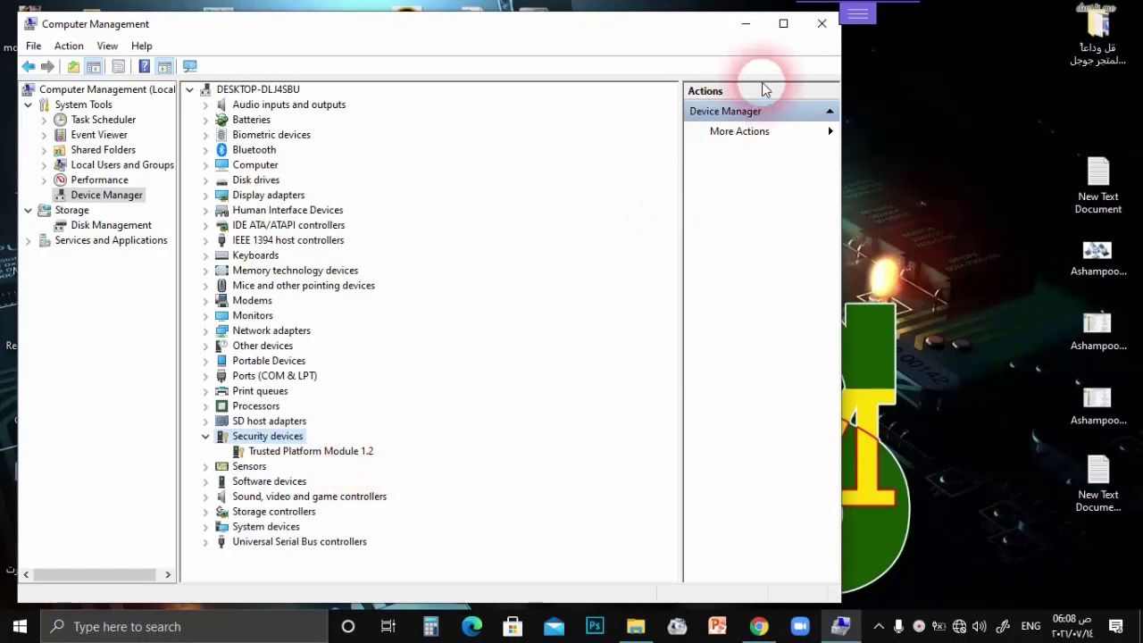
click(821, 23)
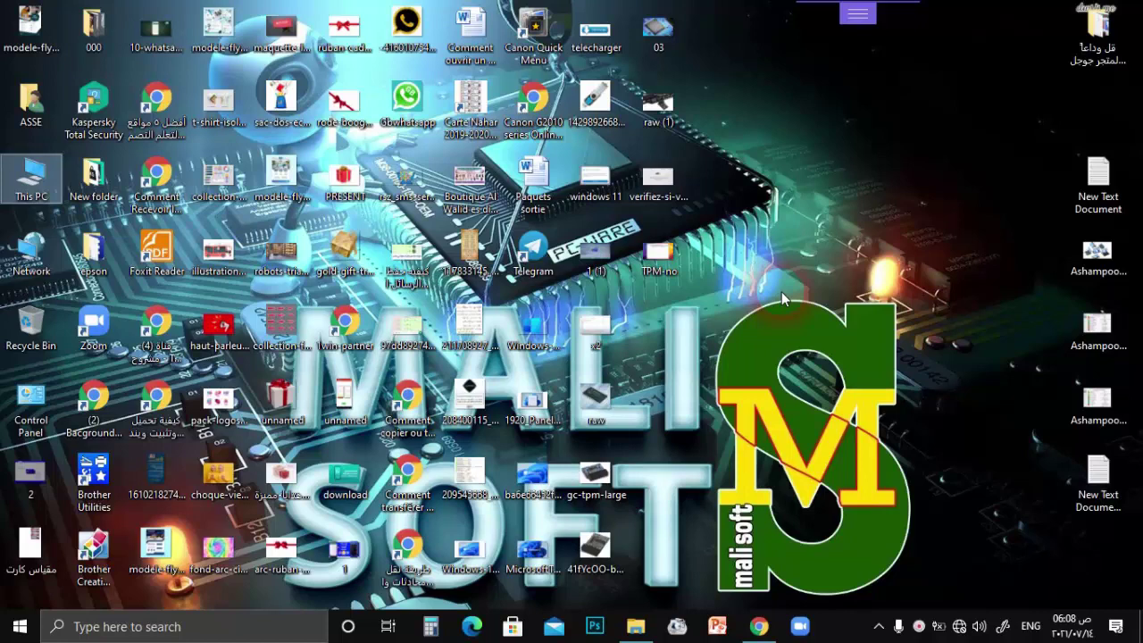
- Launch rufus-3.14p from the windows11 folder and load the 21996.1.210529-1541.co_release_CLIENT_CONSUMER_x64FRE_en-us ISO as the boot image
click(652, 615)
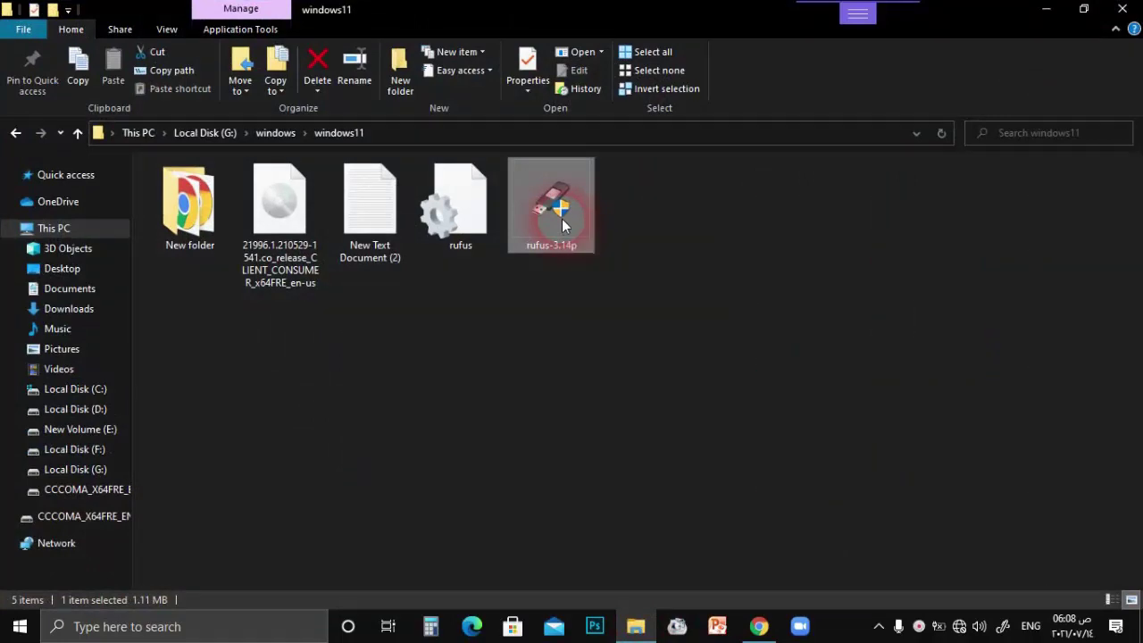
double_click(561, 219)
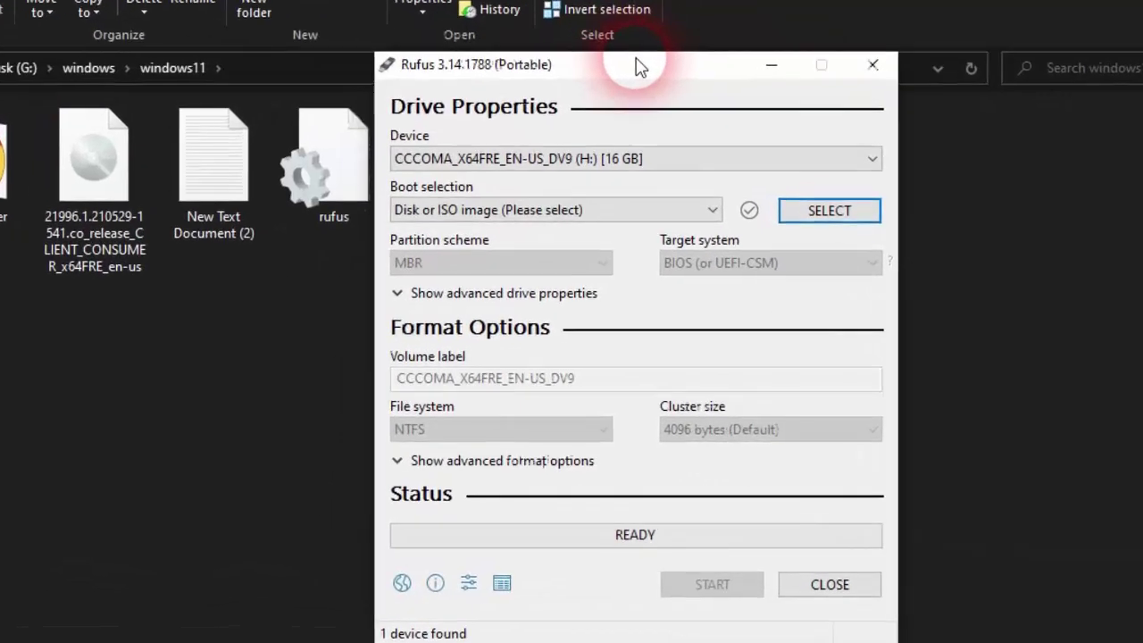
click(714, 146)
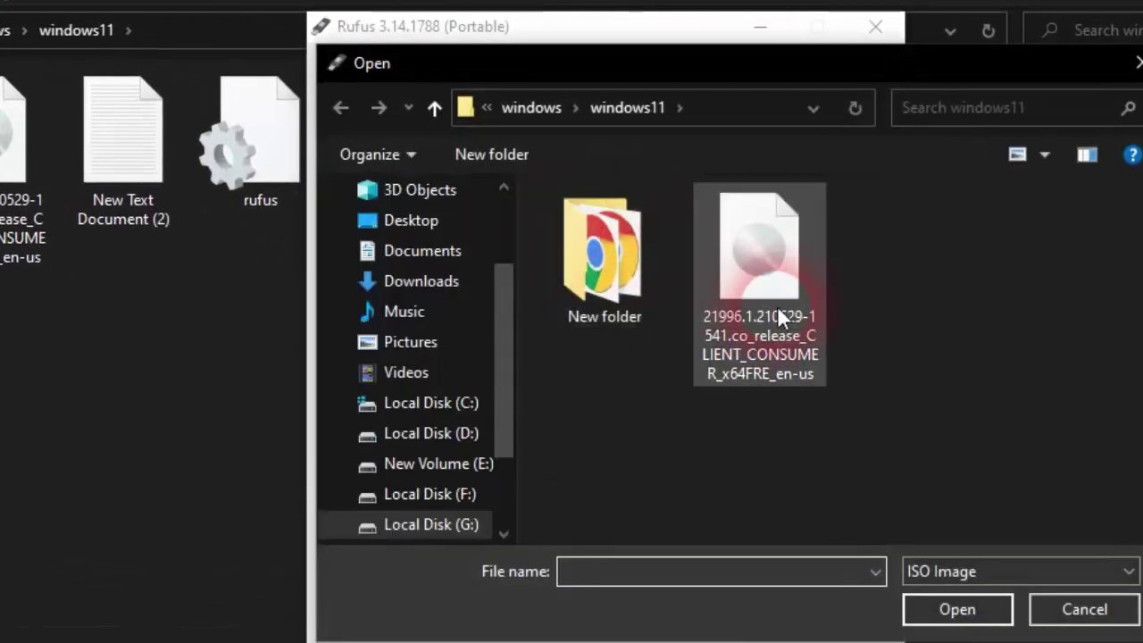
click(777, 250)
click(945, 611)
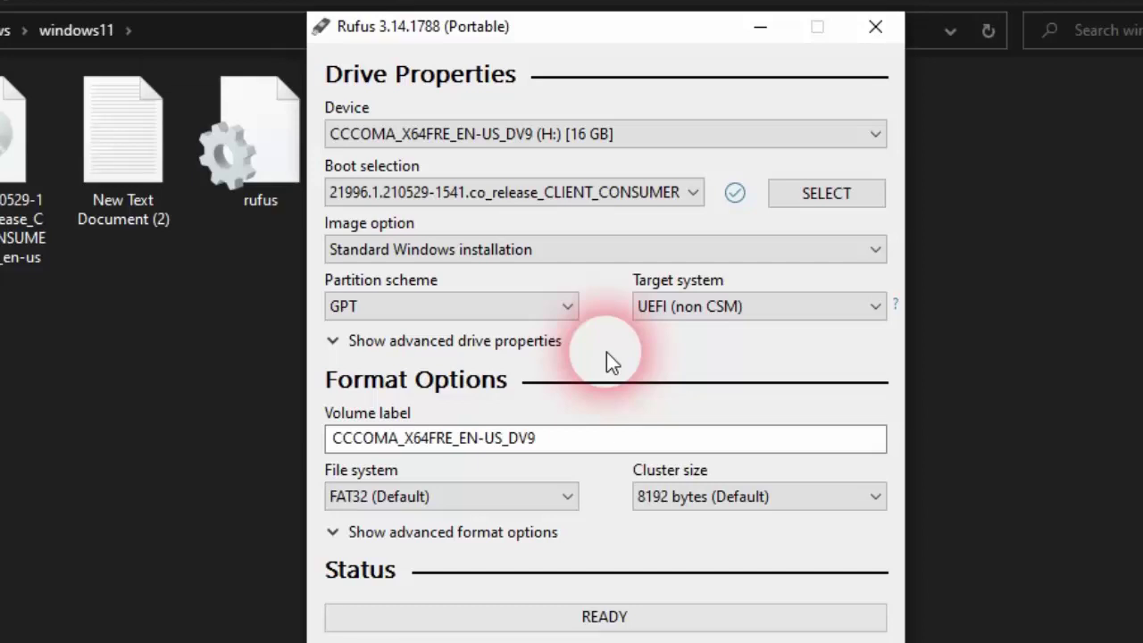
- Set the partition scheme to MBR with BIOS (or UEFI-CSM) as the target system
click(566, 310)
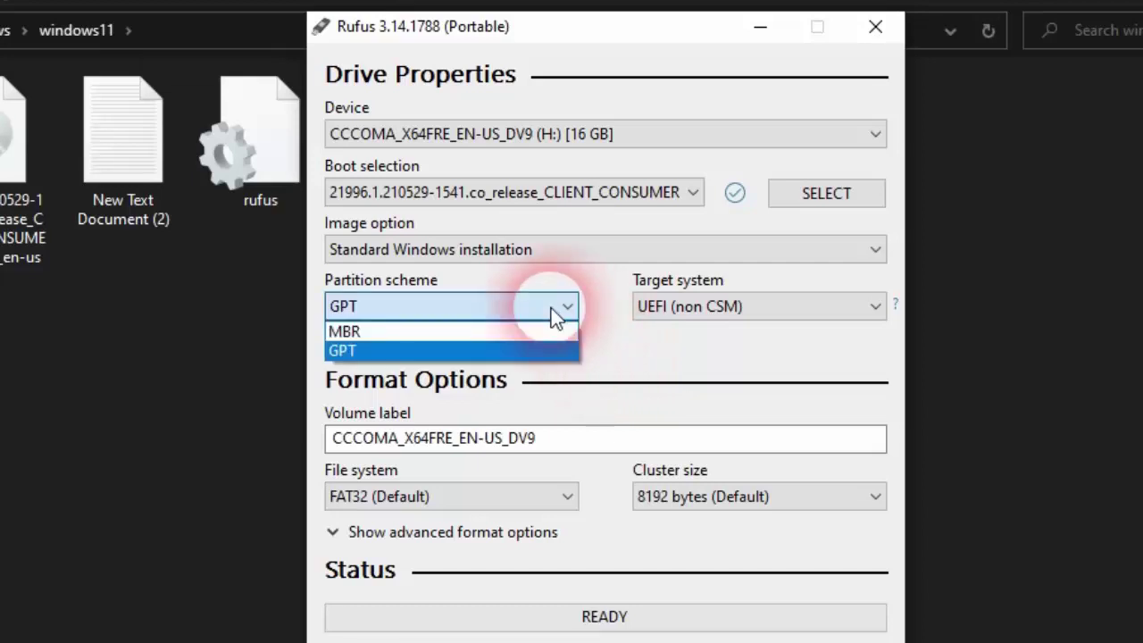
click(439, 333)
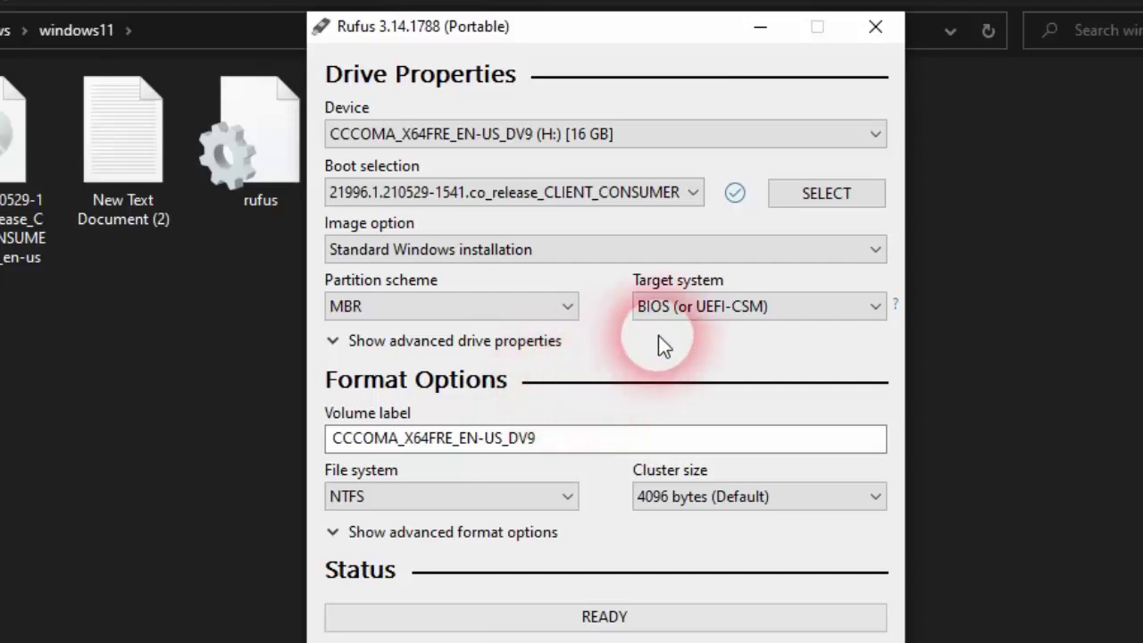
click(714, 314)
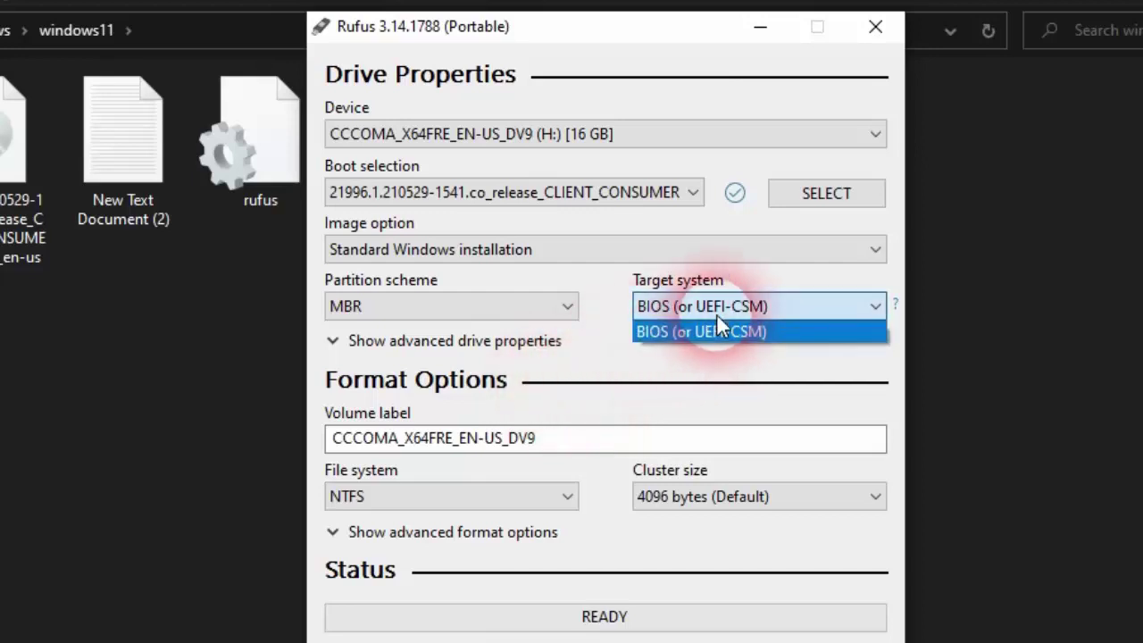
click(718, 317)
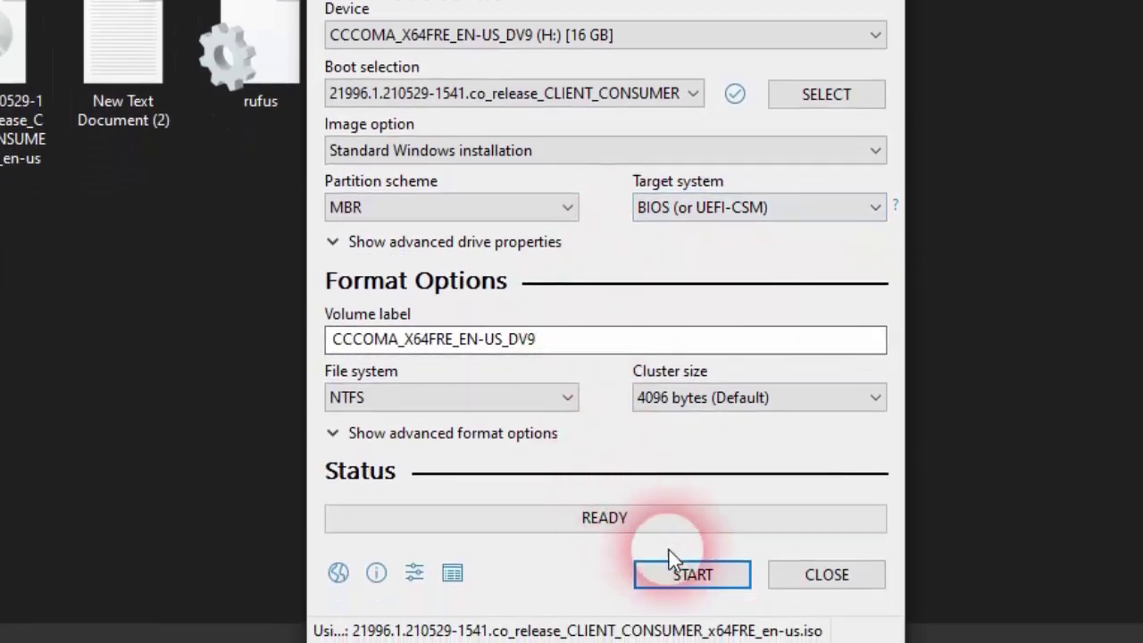
- Write the ISO to the 16 GB USB drive H:, accepting the erasure of its data, and close Rufus
click(716, 573)
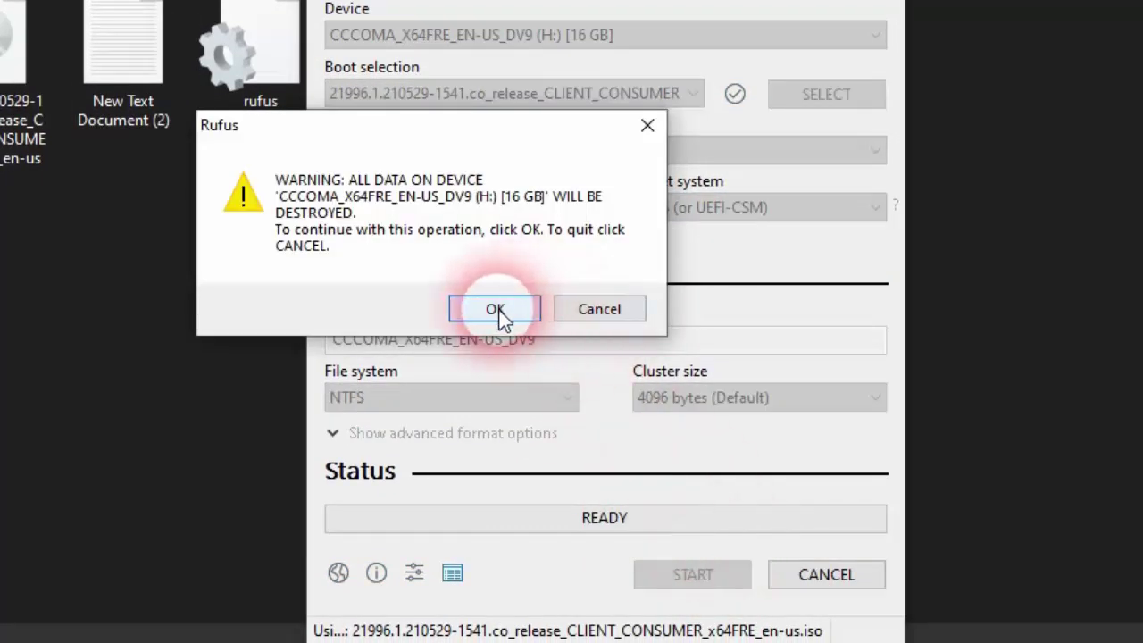
click(500, 309)
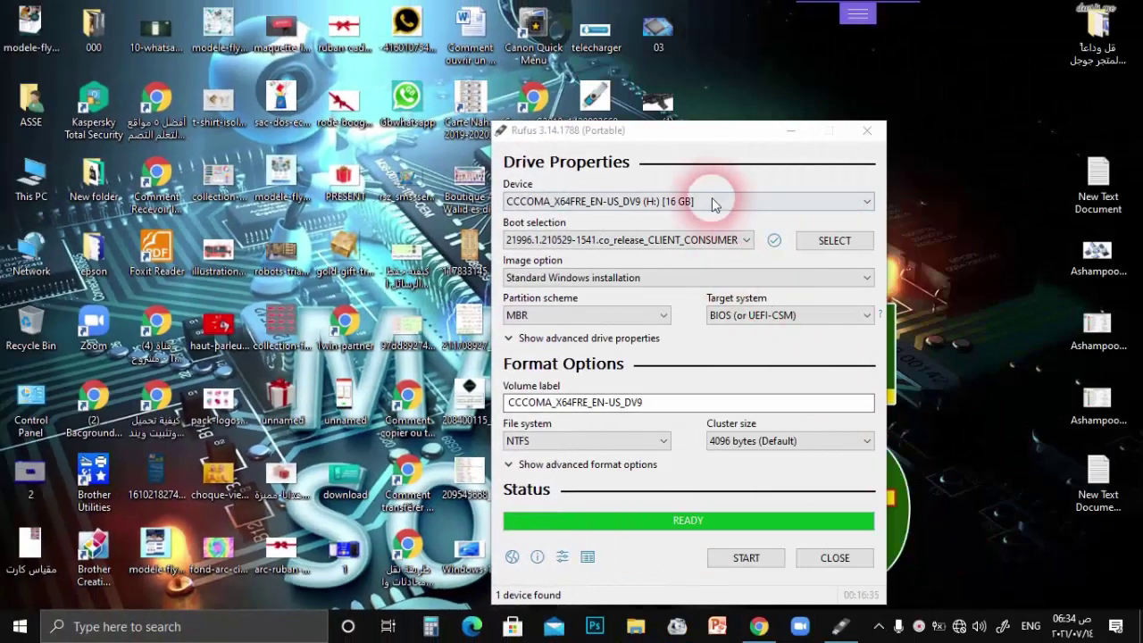
drag(650, 130, 597, 88)
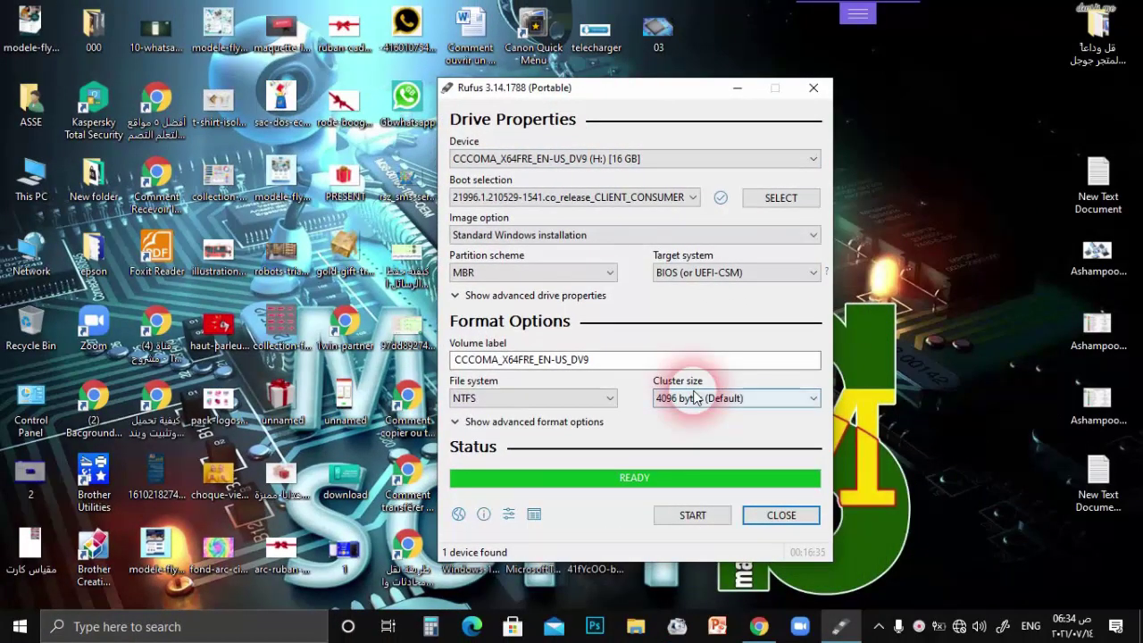
click(781, 516)
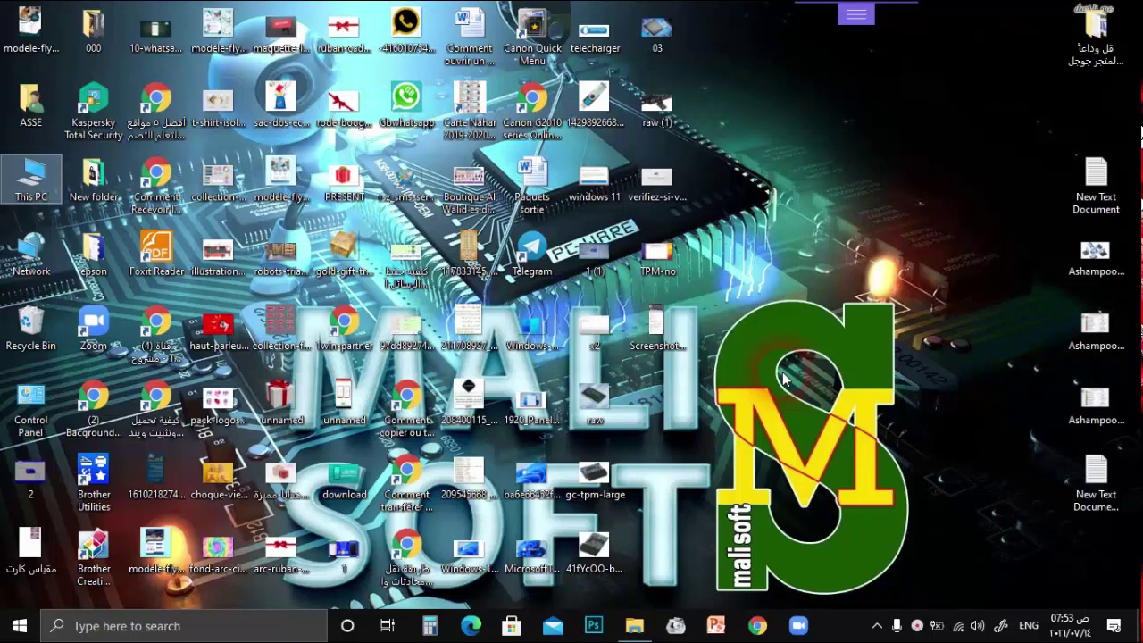
- Switch to File Explorer at the G:\windows\new folder holding the Windows 10 1903 disc image
click(634, 626)
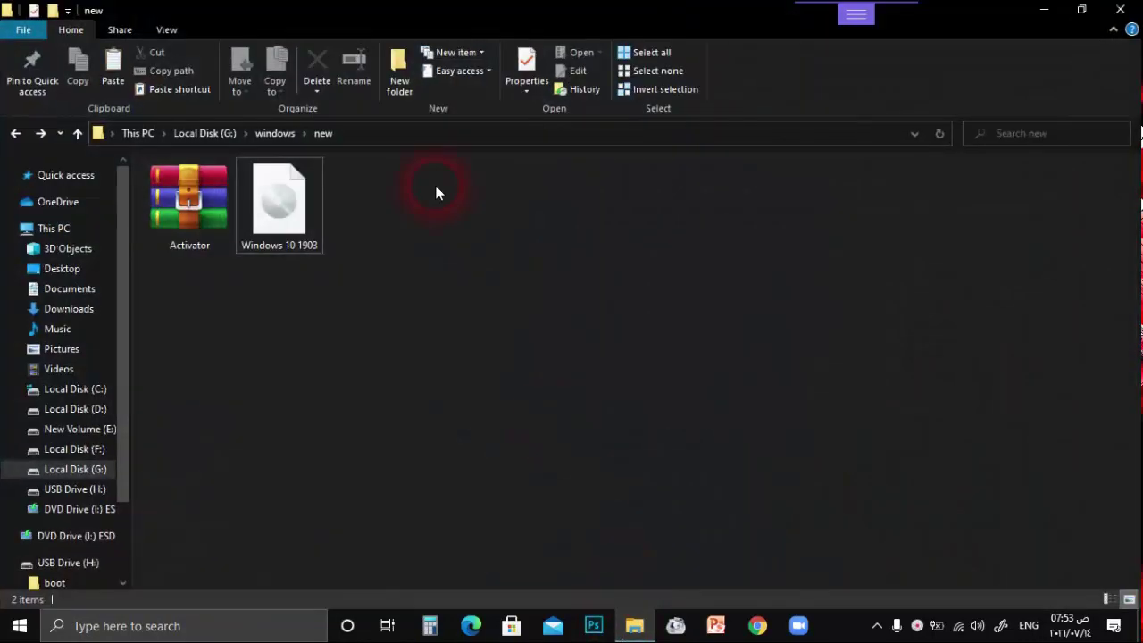
mouse_move(301, 214)
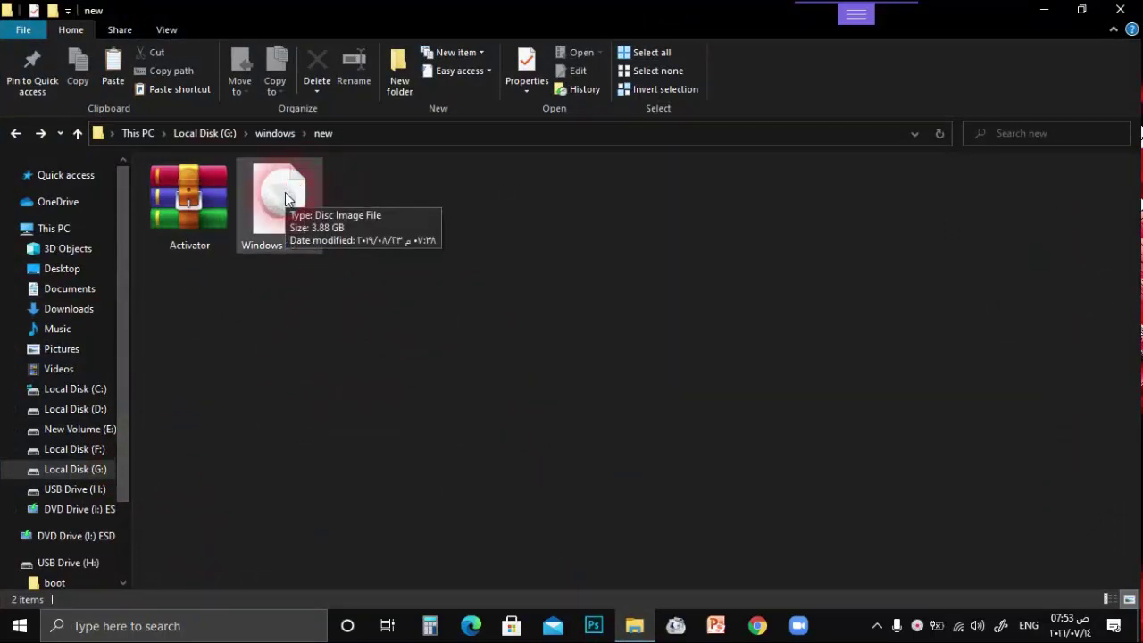
right_click(285, 195)
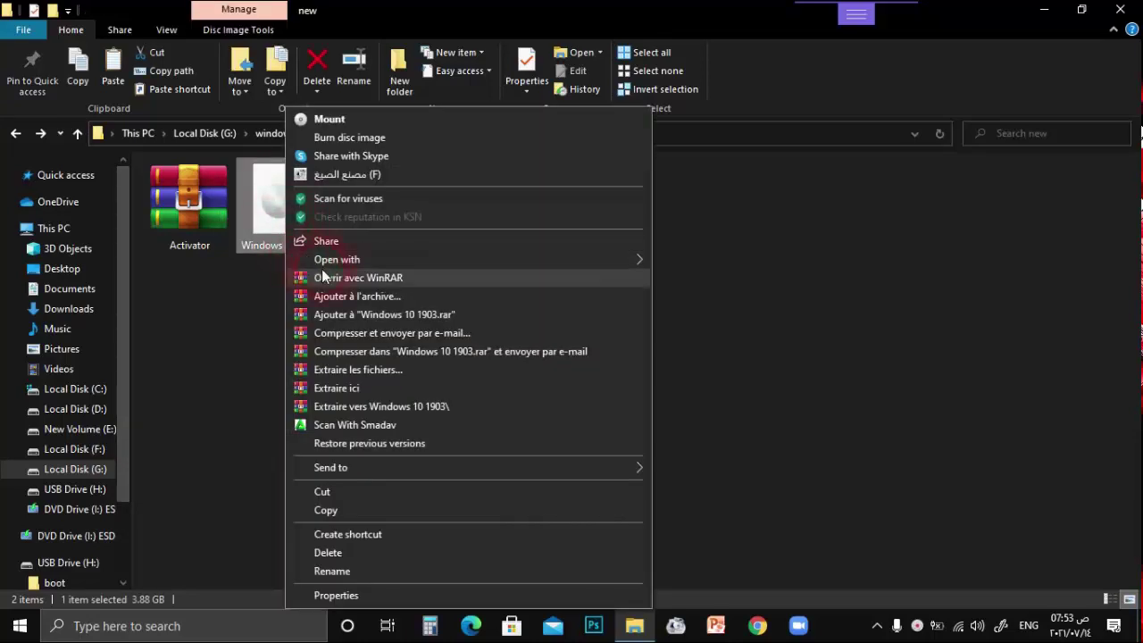
click(371, 370)
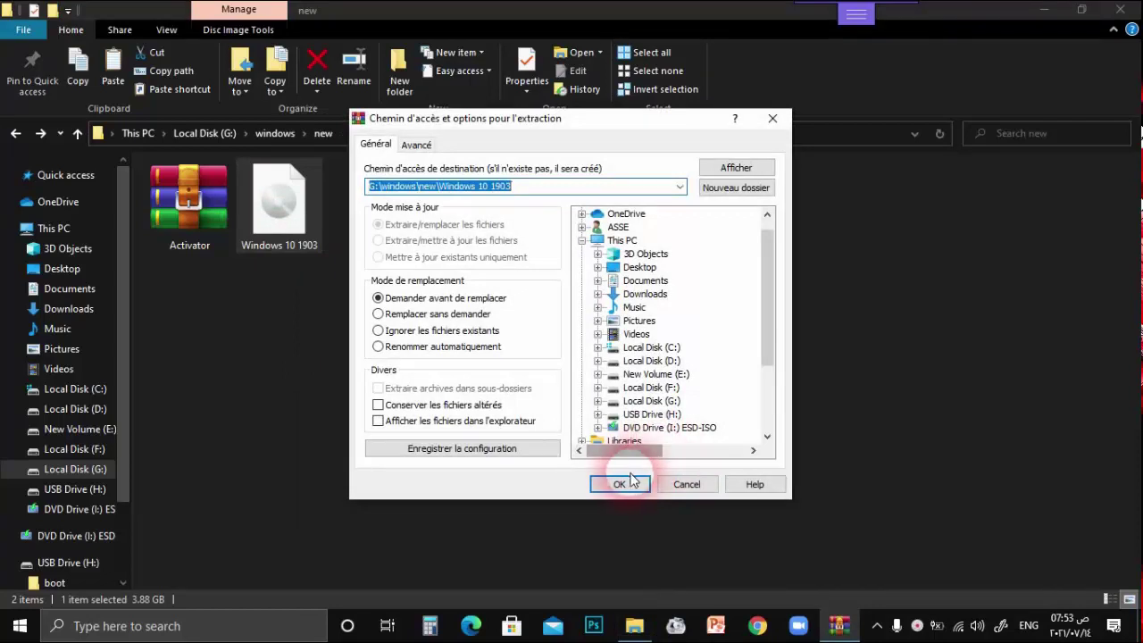
drag(763, 333, 765, 477)
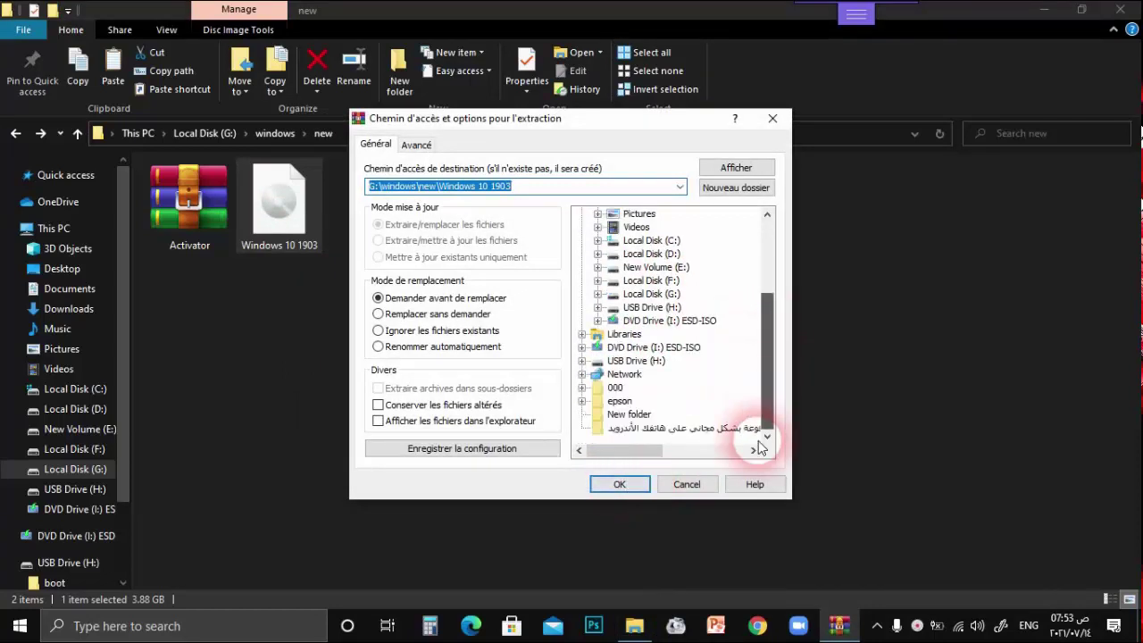
click(687, 485)
- Mount the Windows 10 1903 disc image and open its sources folder
click(280, 226)
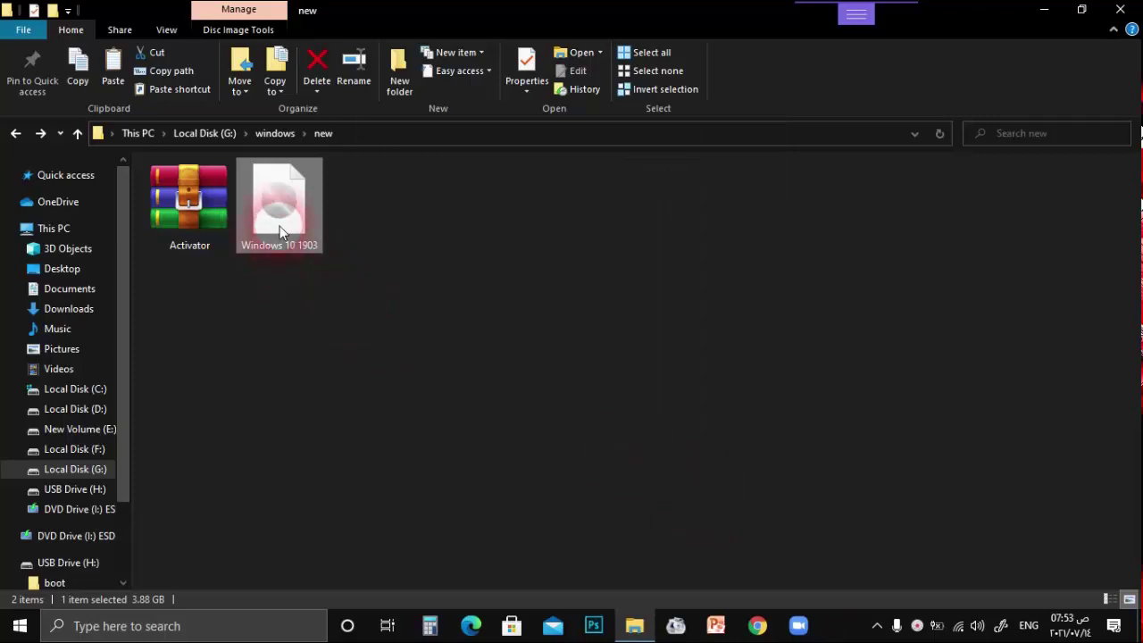
double_click(280, 226)
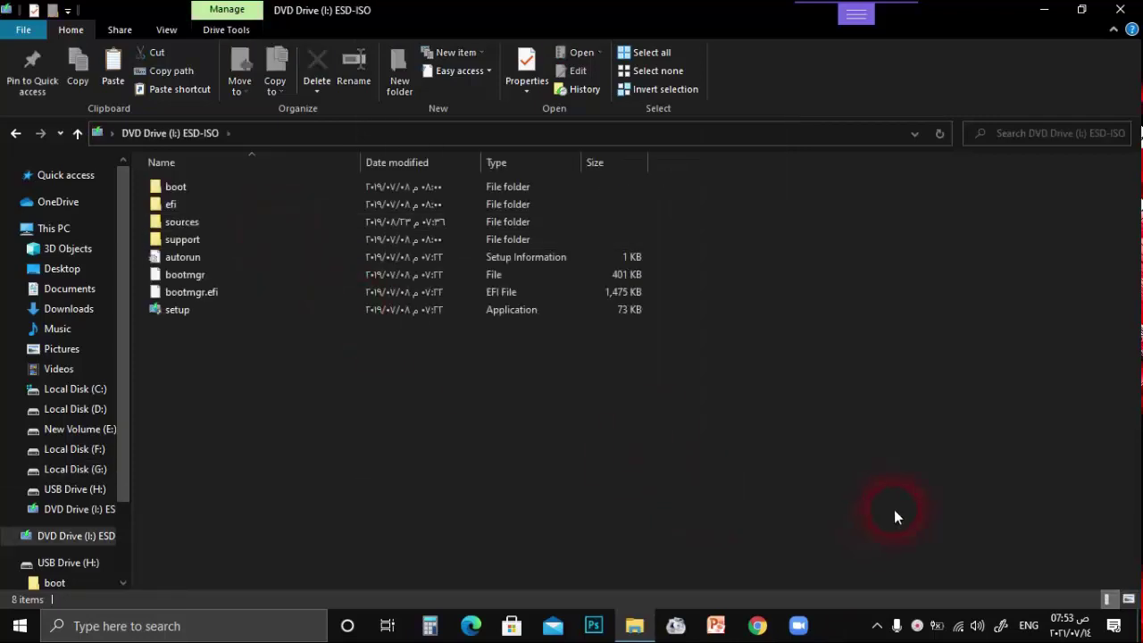
click(1127, 599)
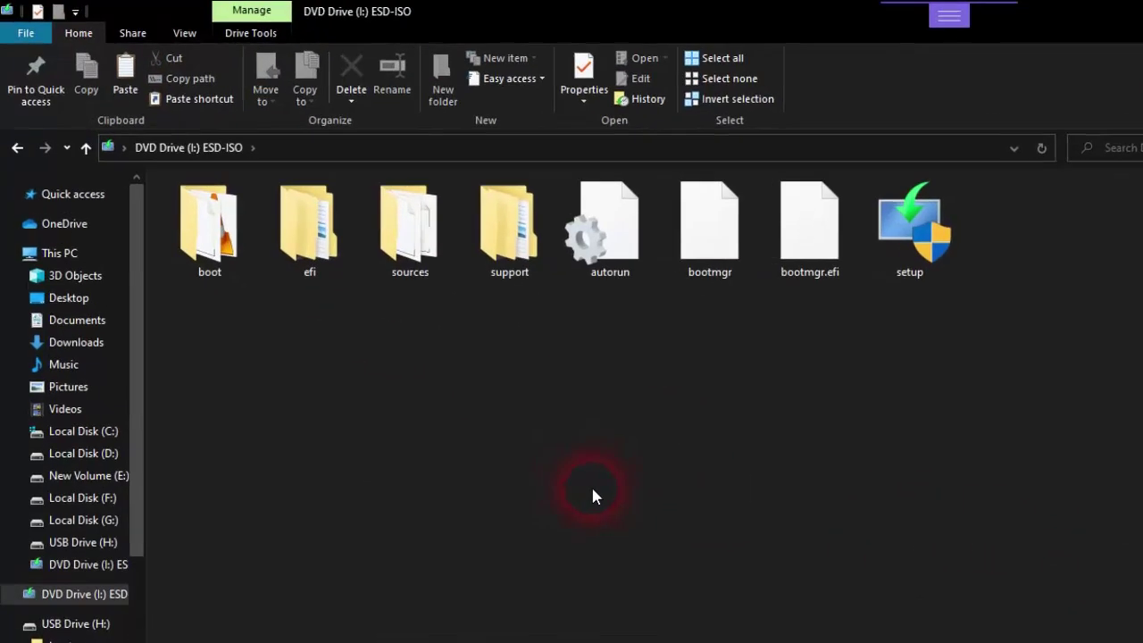
double_click(489, 281)
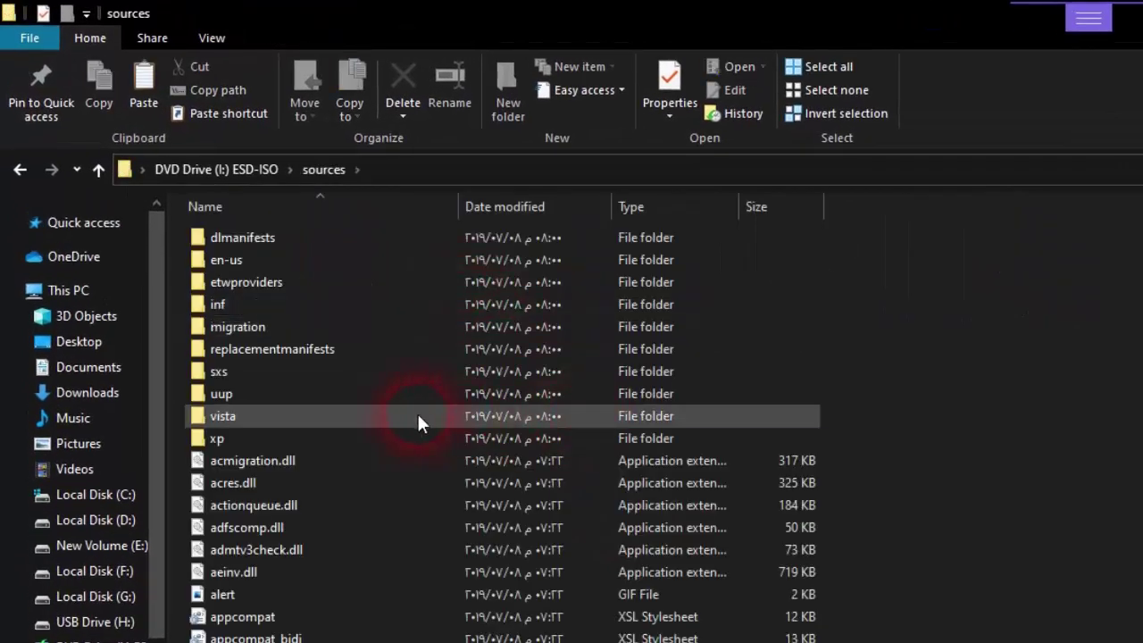
- Copy everything in the mounted disc image's sources folder except install.esd
key(ctrl+a)
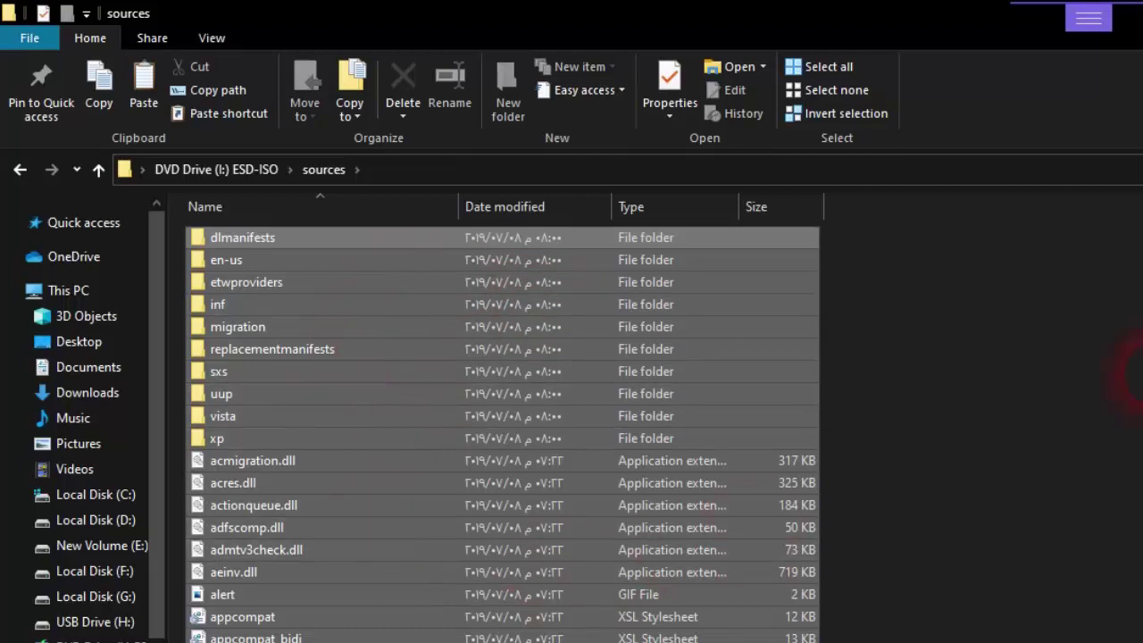
scroll(502, 430, down, 20)
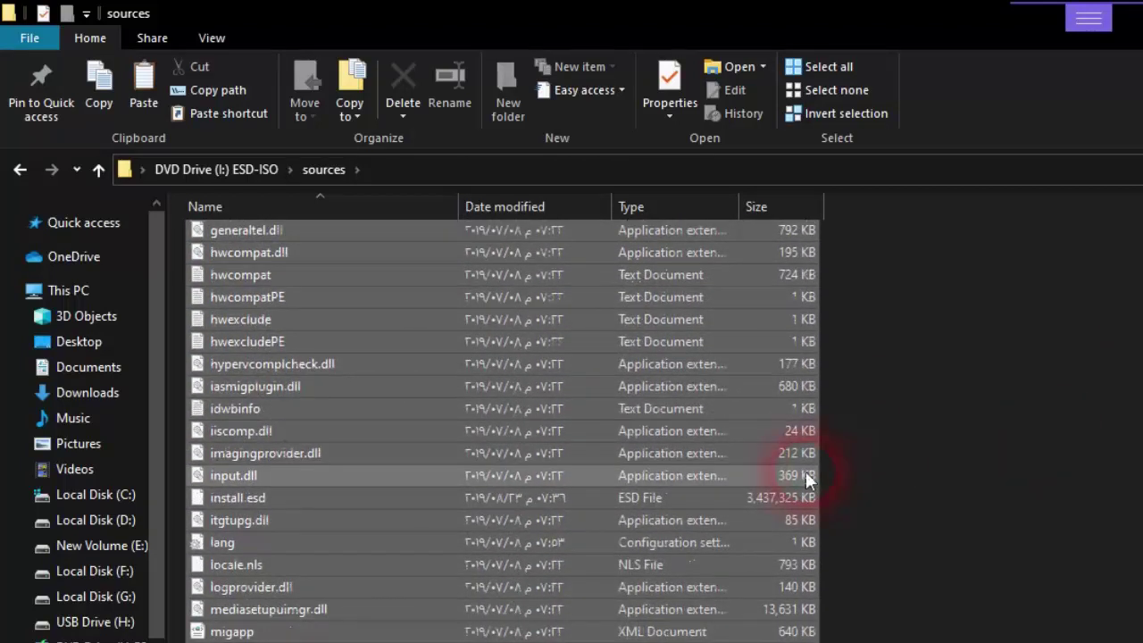
ctrl+click(264, 498)
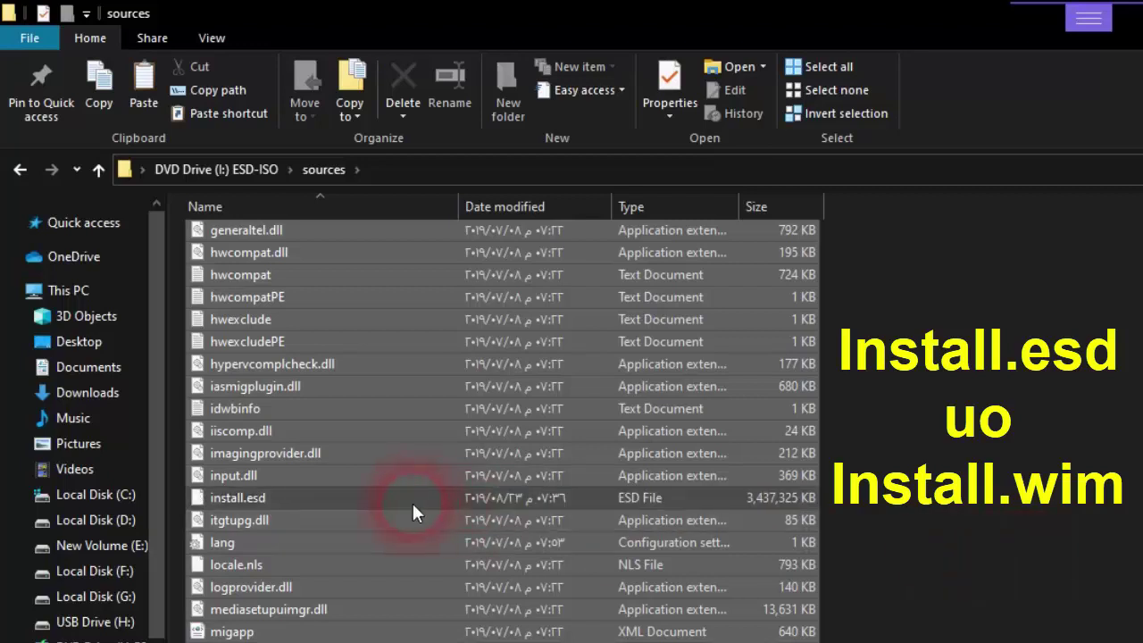
ctrl+click(266, 492)
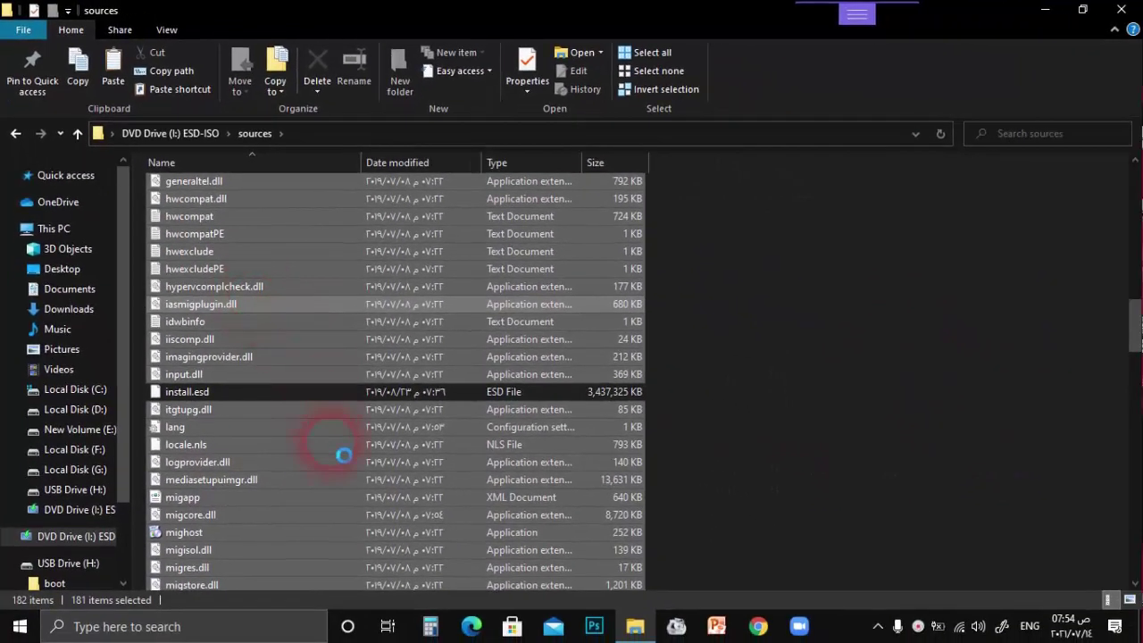
right_click(450, 562)
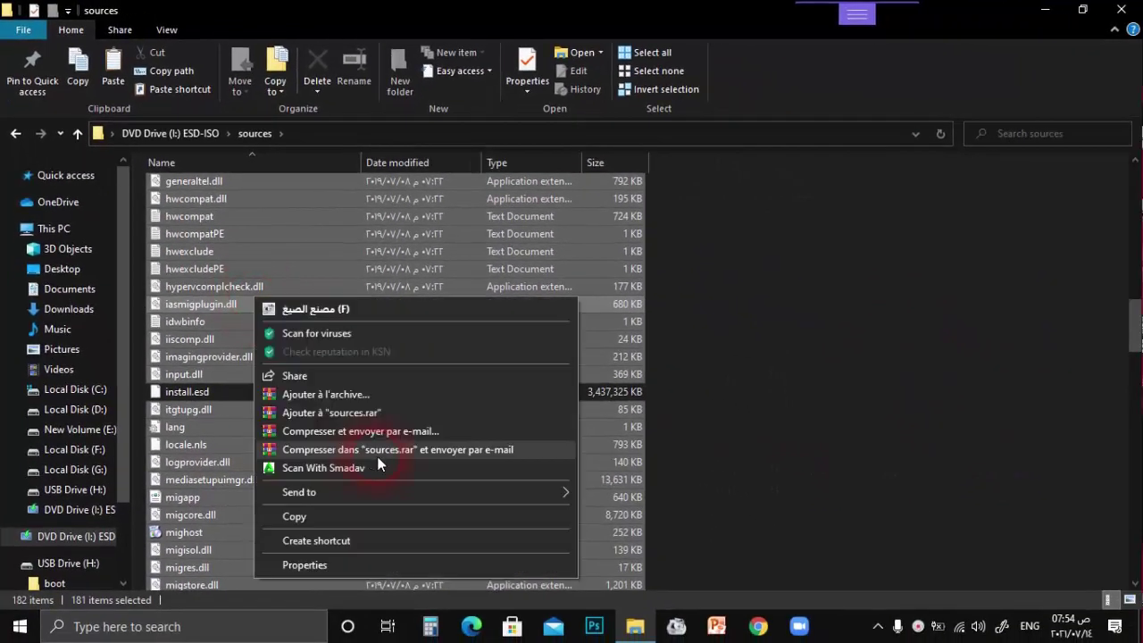
click(309, 516)
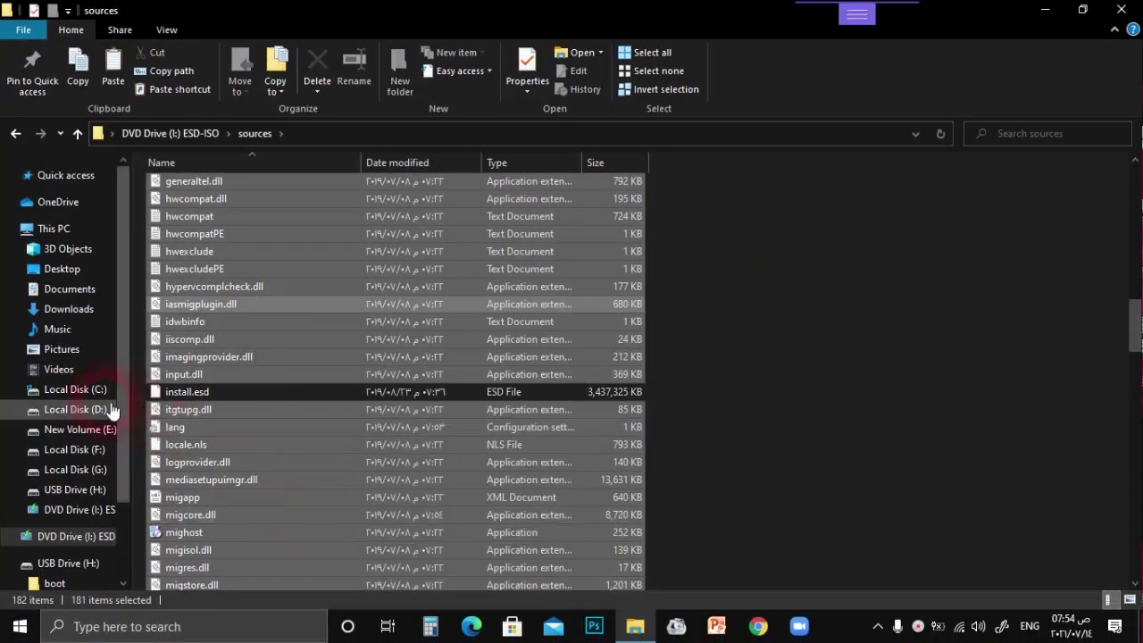
- Paste the copied files into the sources folder on USB Drive (H:), replacing the files with the same names, and close the window
click(43, 227)
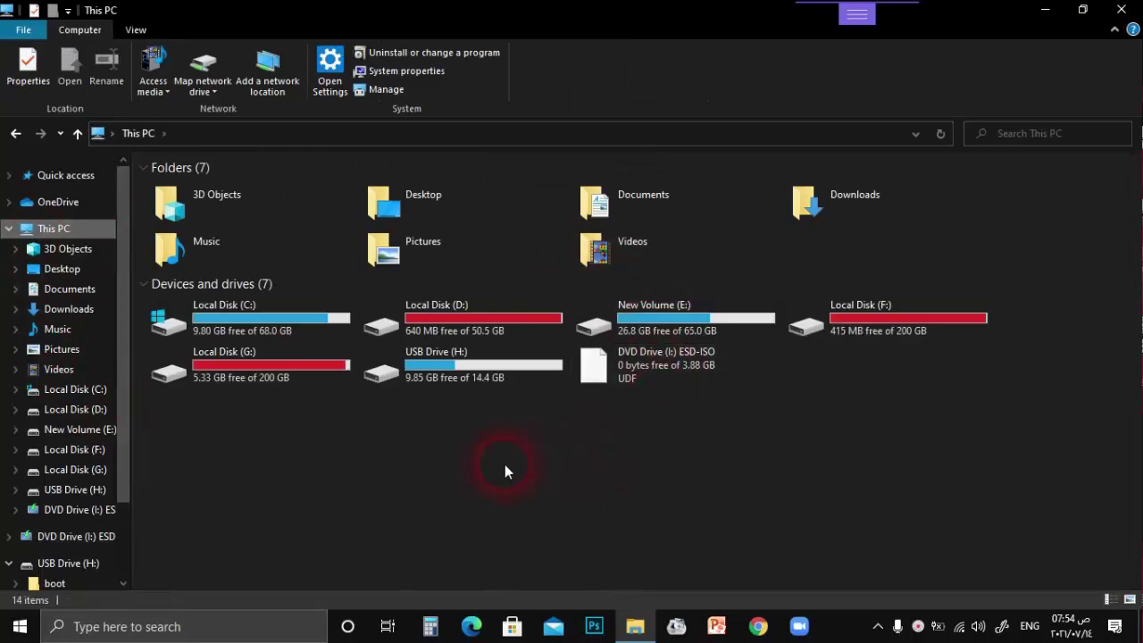
double_click(446, 371)
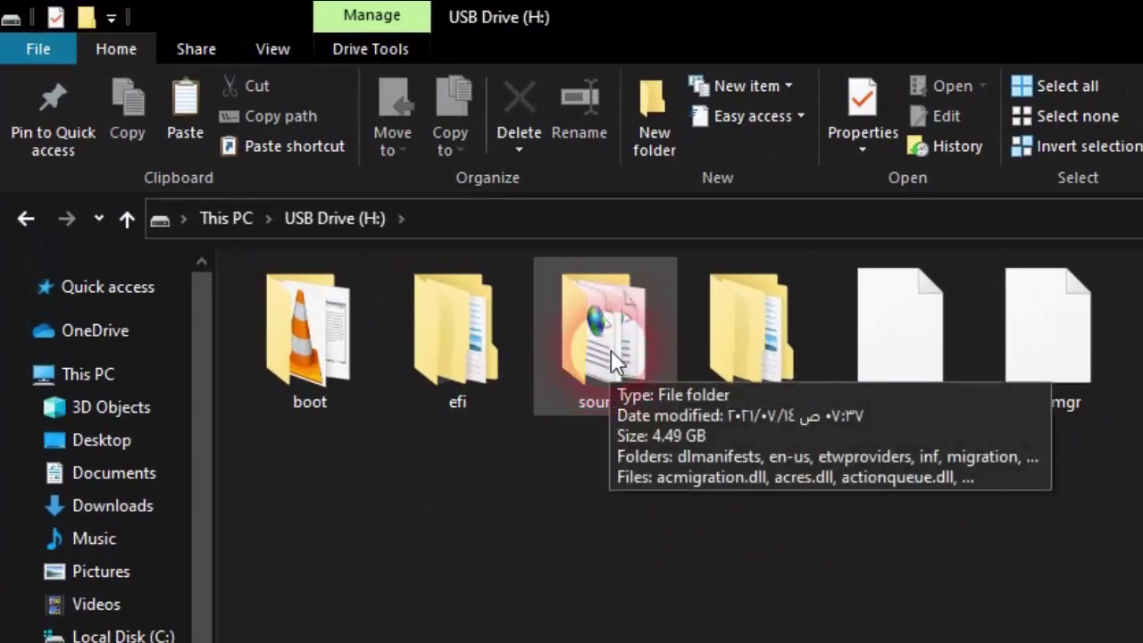
double_click(609, 370)
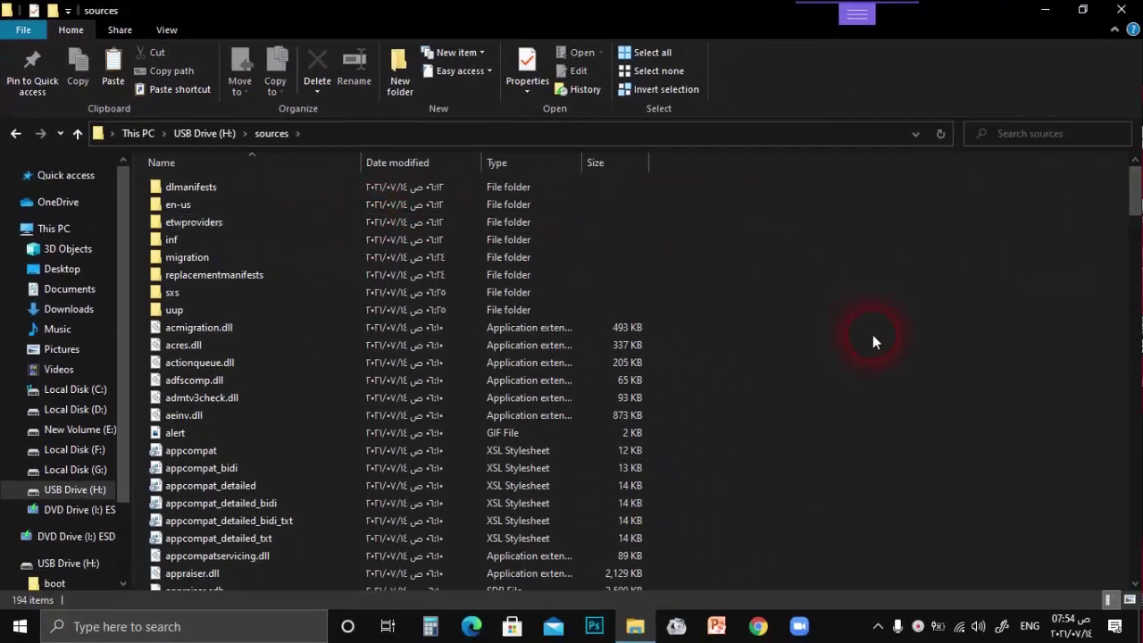
right_click(860, 342)
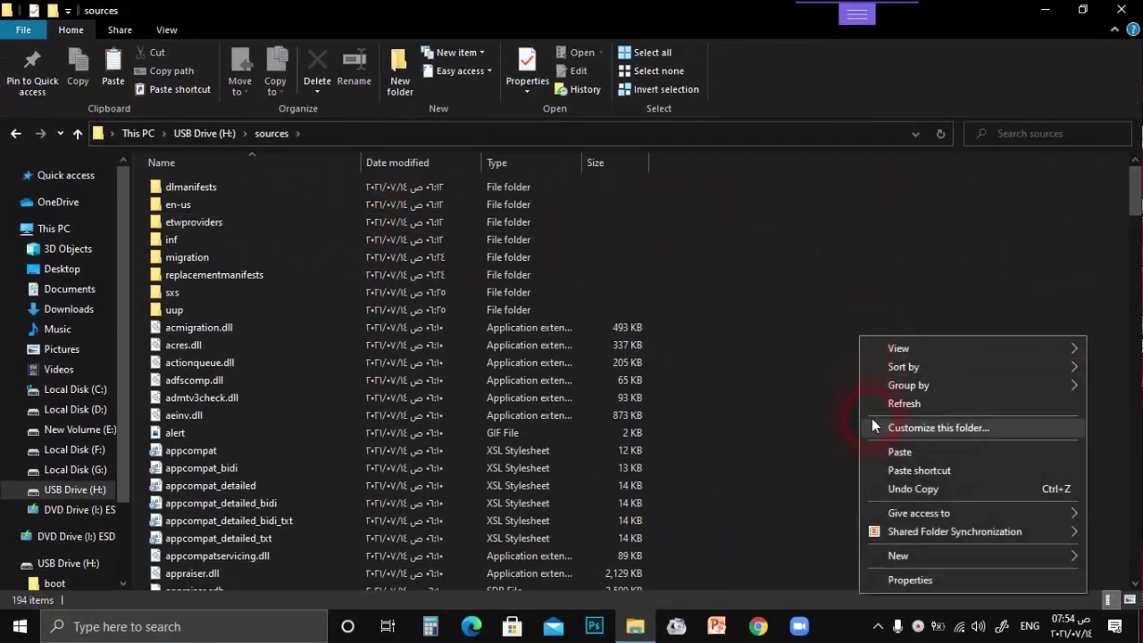
click(908, 452)
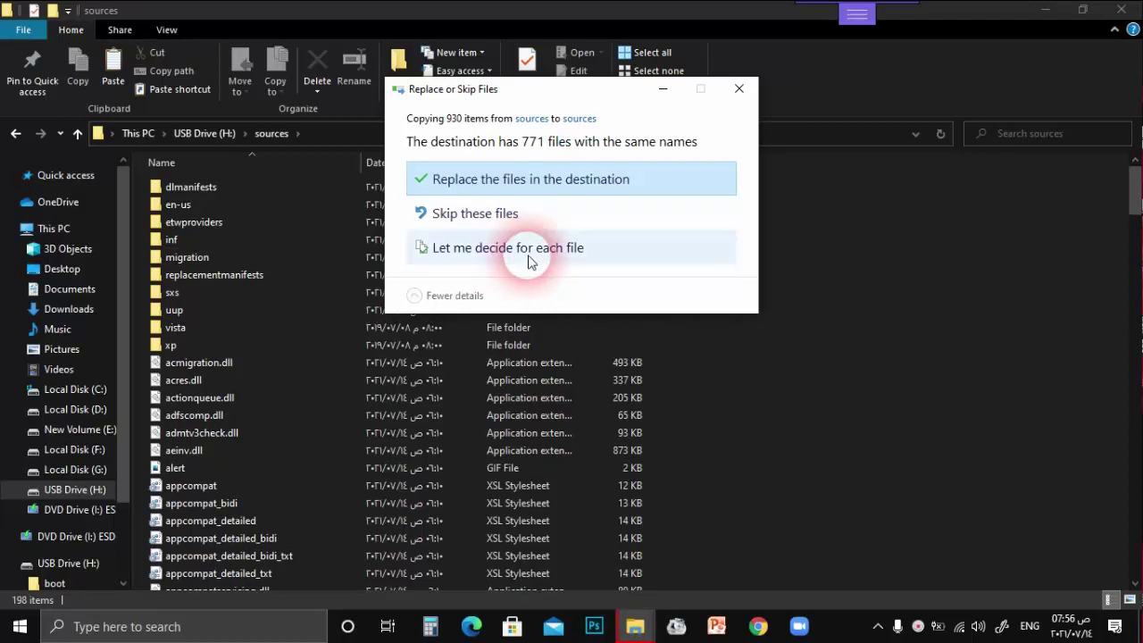
click(462, 182)
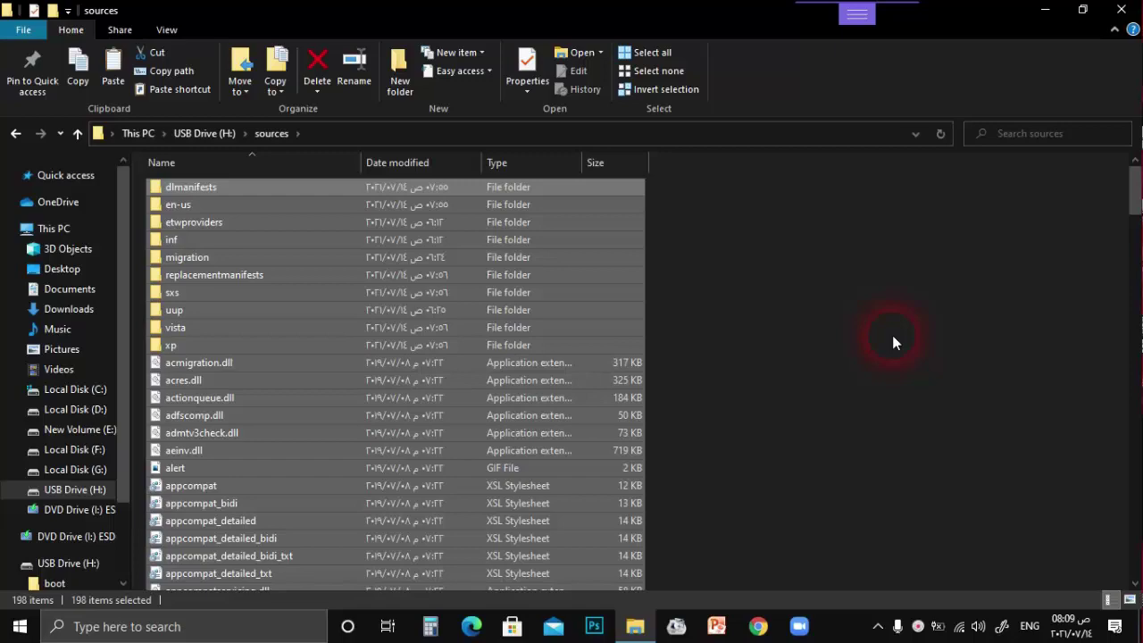
click(1121, 9)
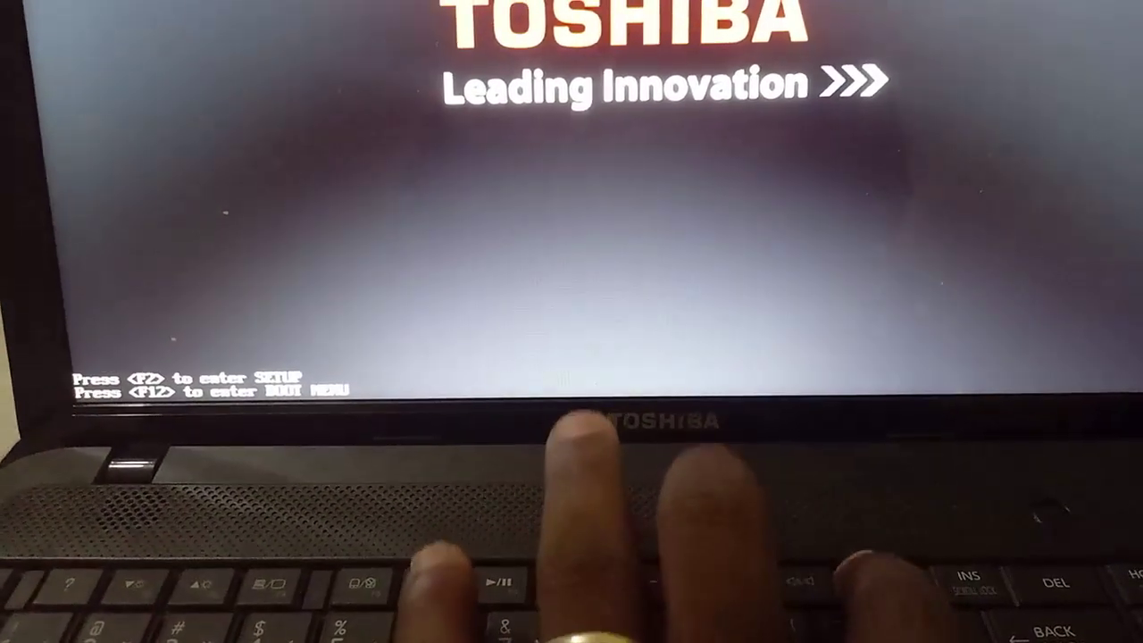
- Open the laptop's boot menu at startup and boot from the KingstonDataTraveler 3.0 USB drive
key(F12)
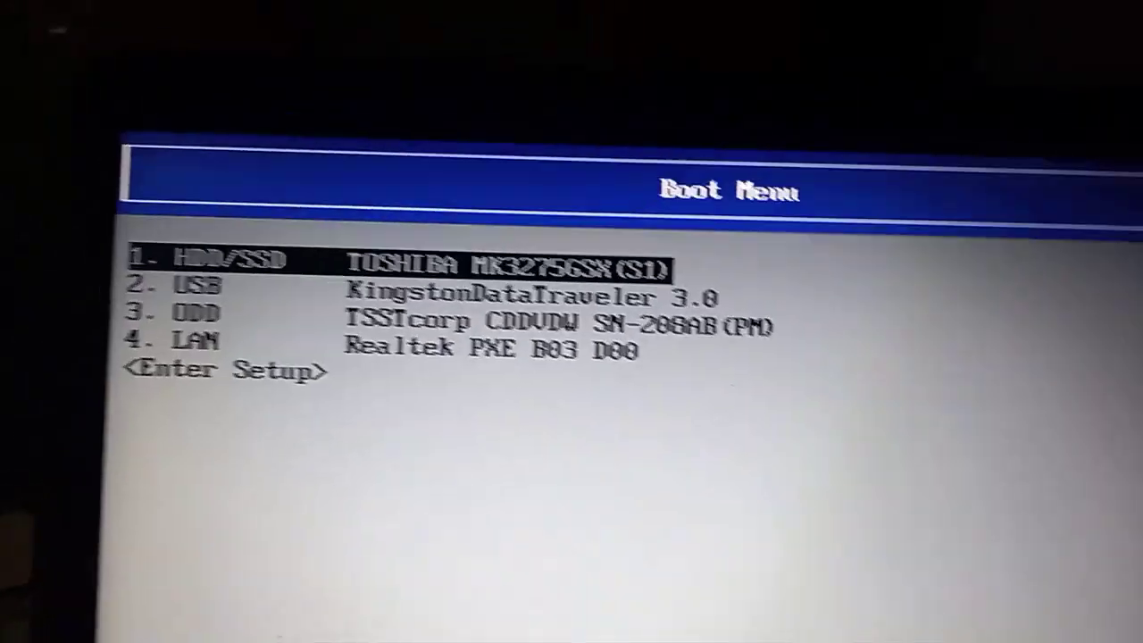
key(Down)
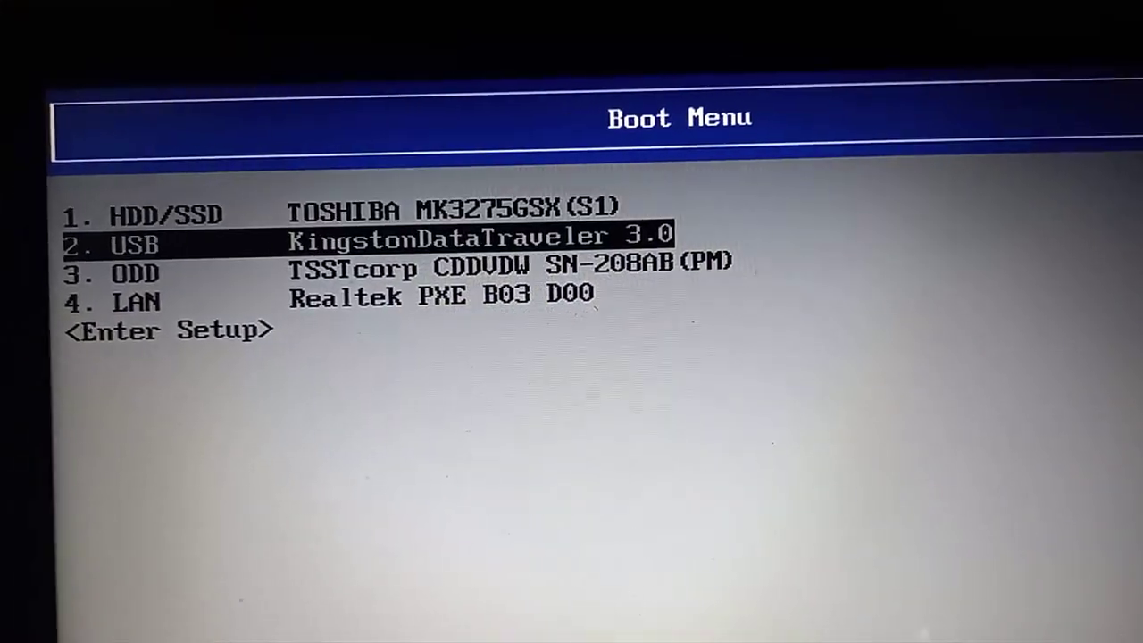
key(Return)
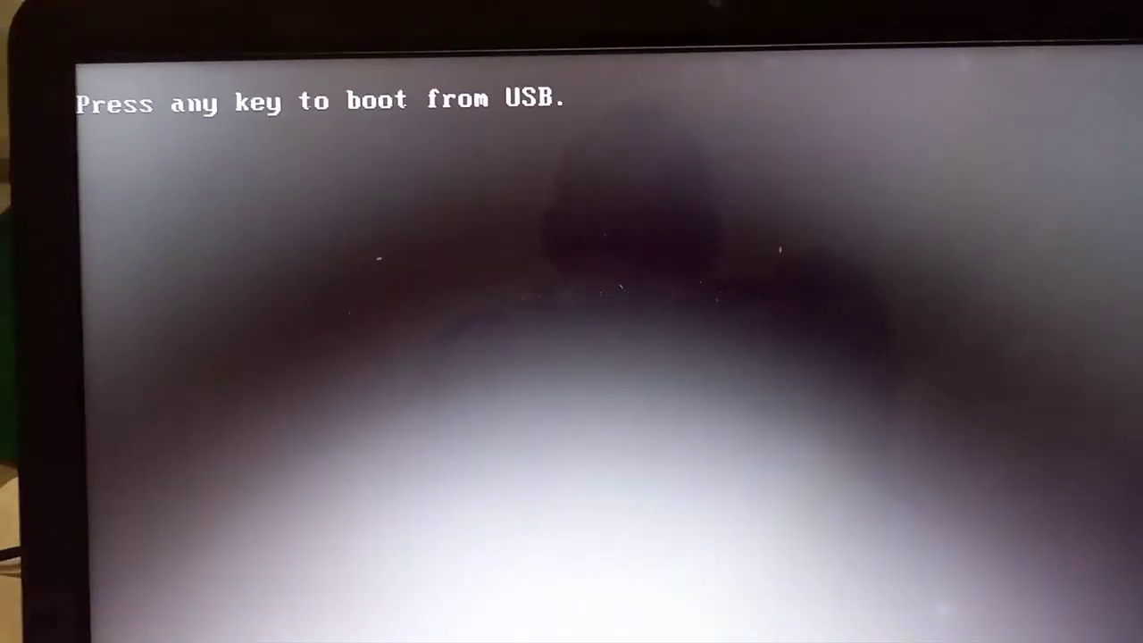
key(Return)
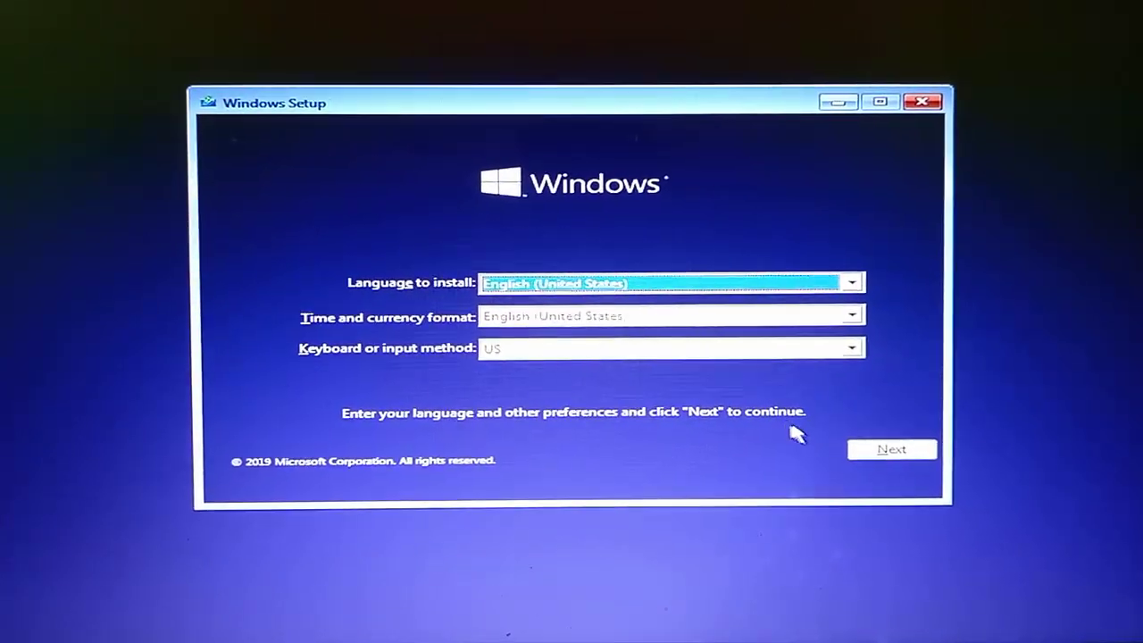
- Start installing Windows on Drive 0 Partition 4 without a product key, keeping English (United States) and the US keyboard
click(864, 451)
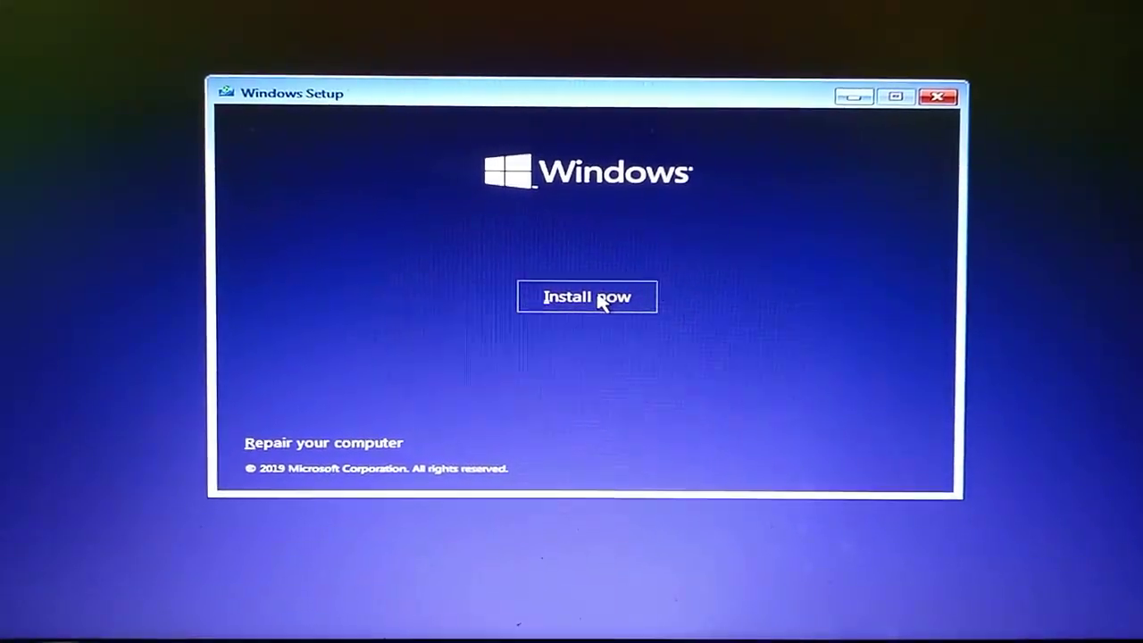
click(599, 301)
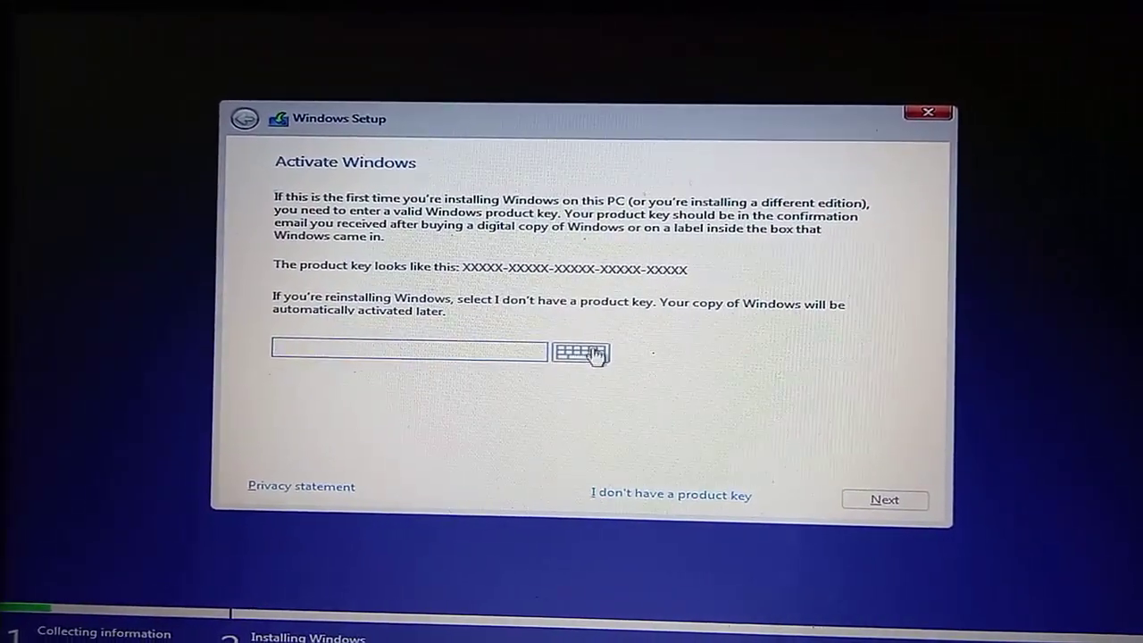
click(668, 490)
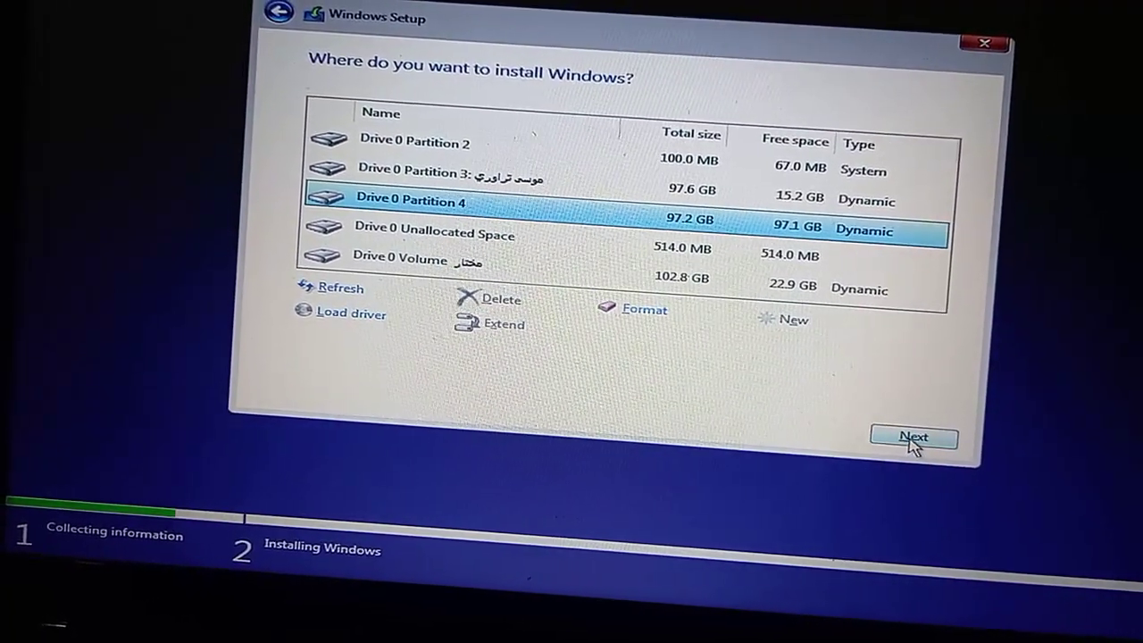
click(910, 439)
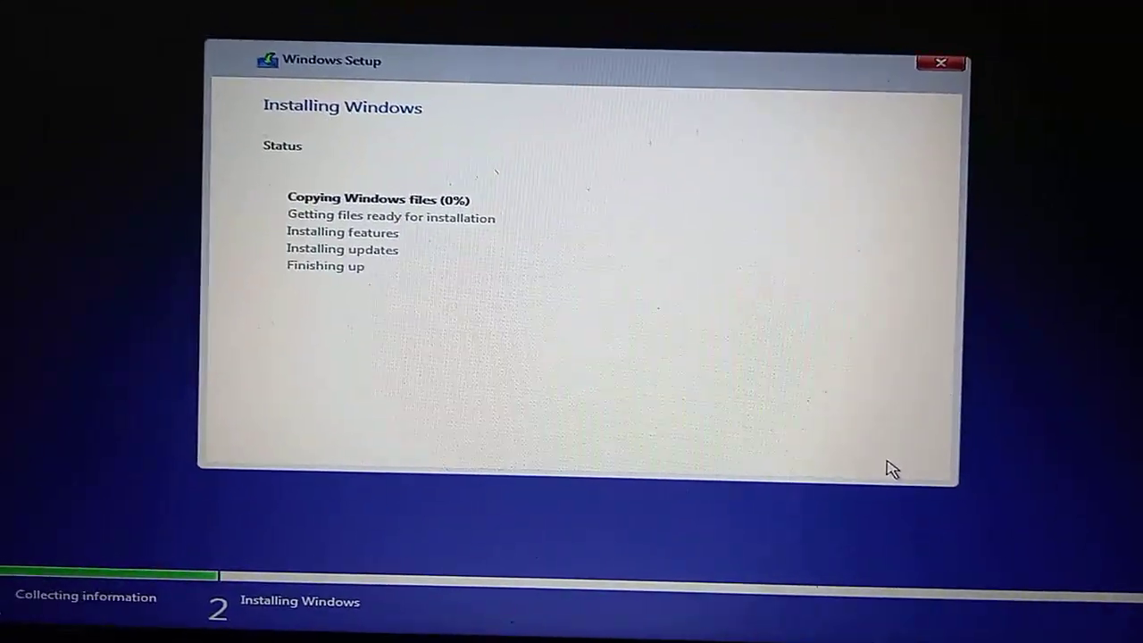